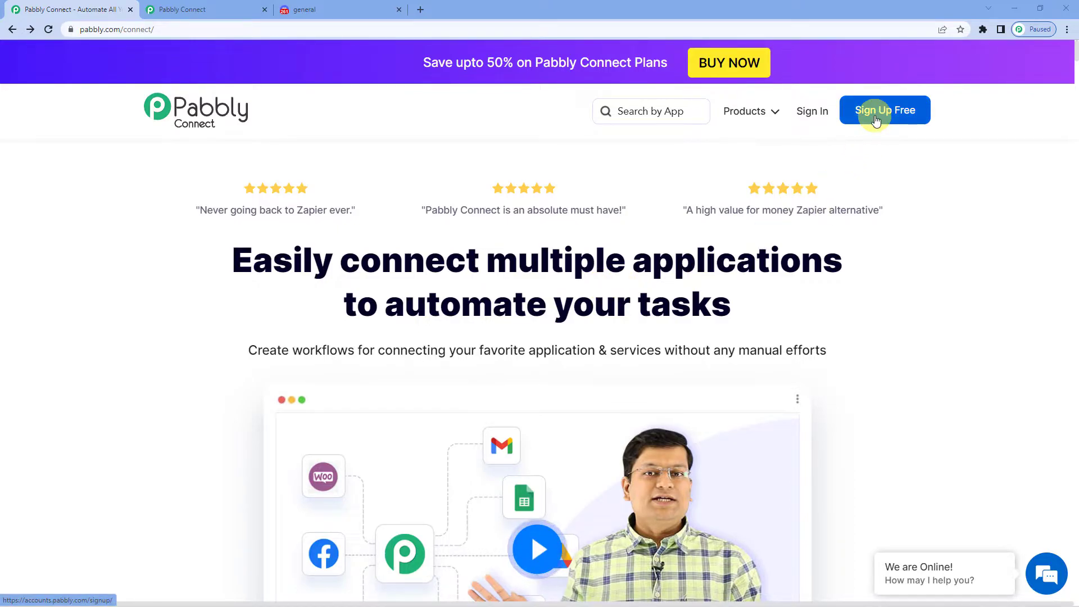
Step: Sign in and create a new workflow named 'Google Sheets To Discord'
{"action": "left_click", "coordinate": [812, 111]}
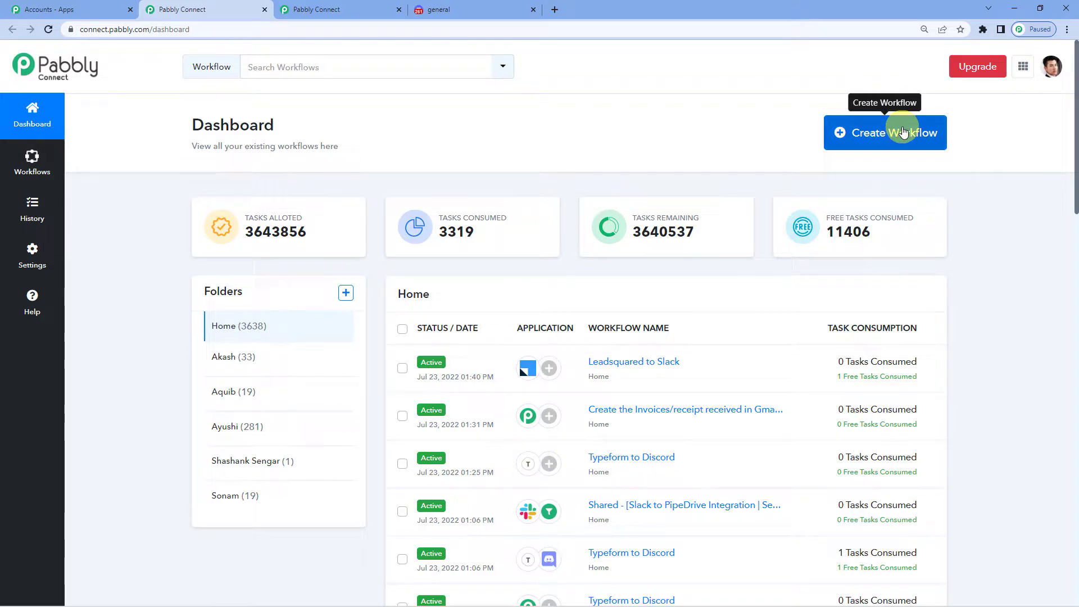
{"action": "left_click", "coordinate": [902, 133]}
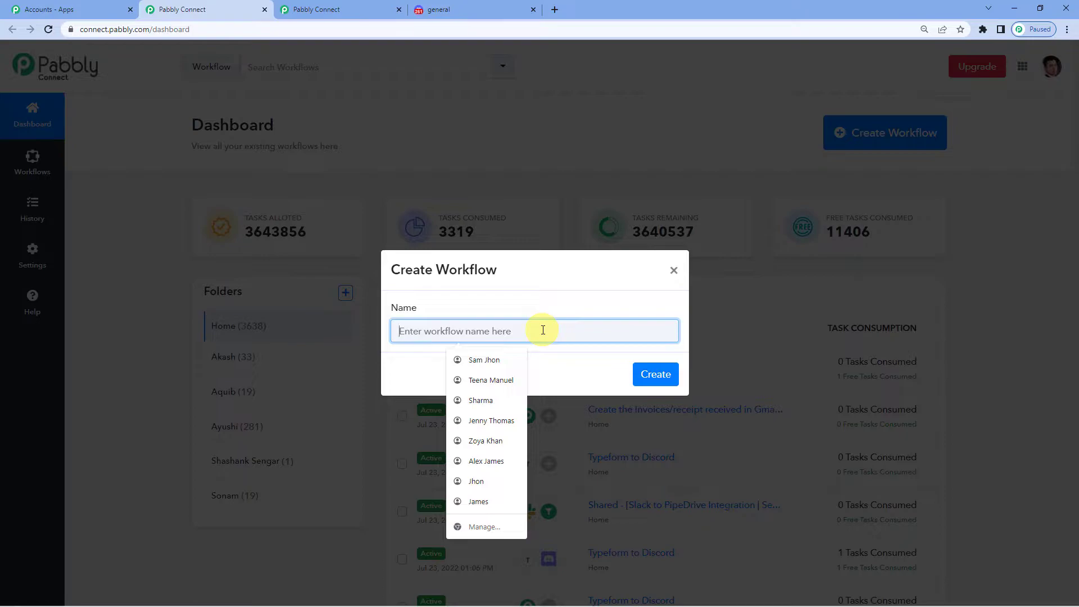
{"action": "type", "text": "Google S"}
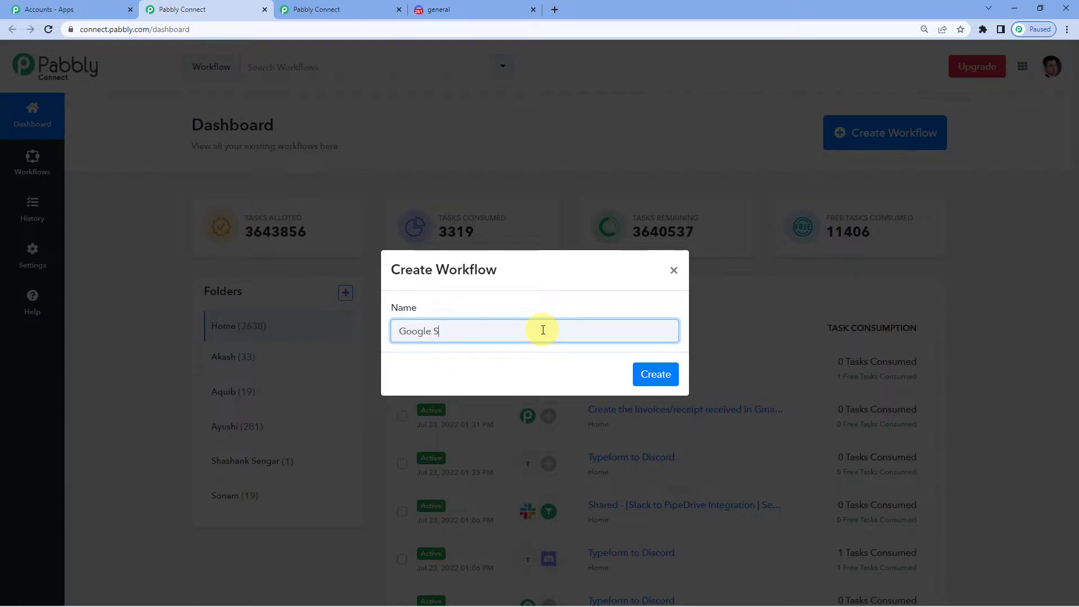
{"action": "type", "text": "heets To Discord"}
{"action": "left_click", "coordinate": [654, 373]}
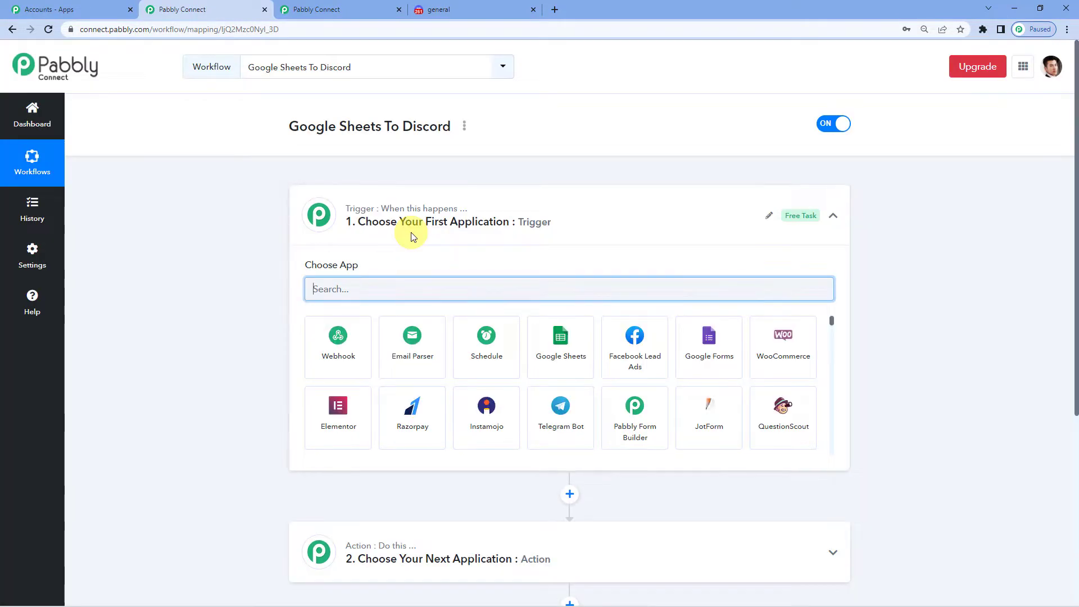
Step: Set the trigger app to Google Sheets with the 'New or Updated Spreadsheet Row' event
{"action": "left_click", "coordinate": [414, 234]}
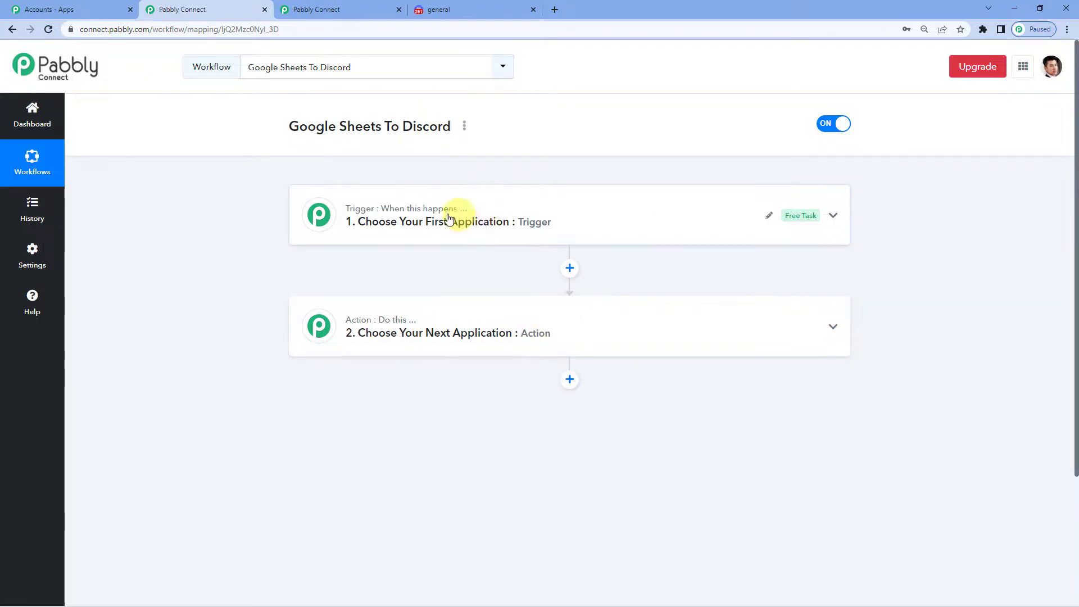
{"action": "mouse_move", "coordinate": [354, 324]}
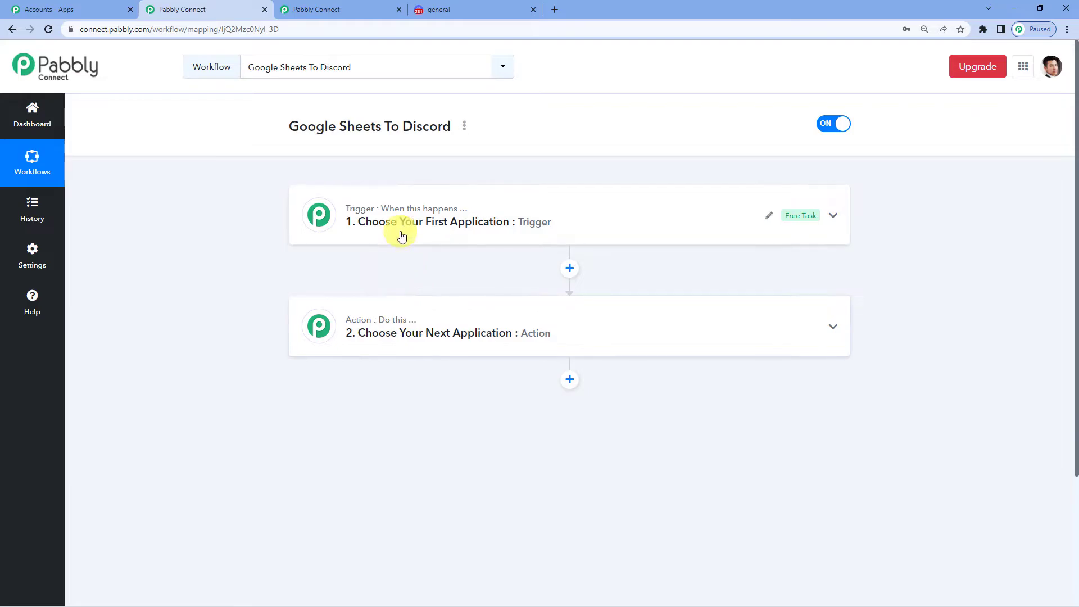
{"action": "left_click", "coordinate": [401, 236]}
{"action": "left_click", "coordinate": [369, 287]}
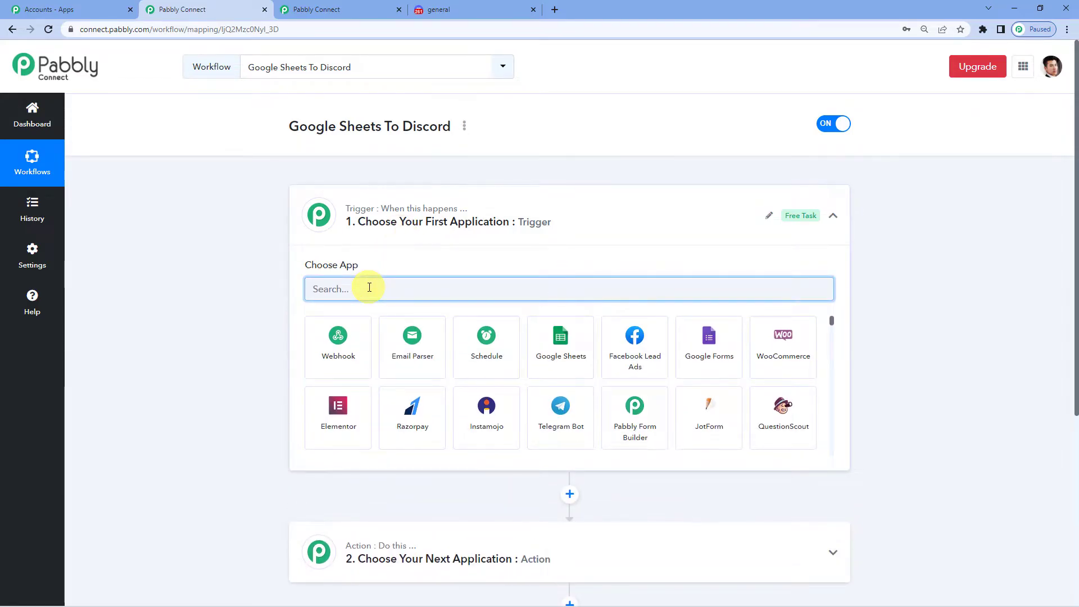
{"action": "type", "text": "goo"}
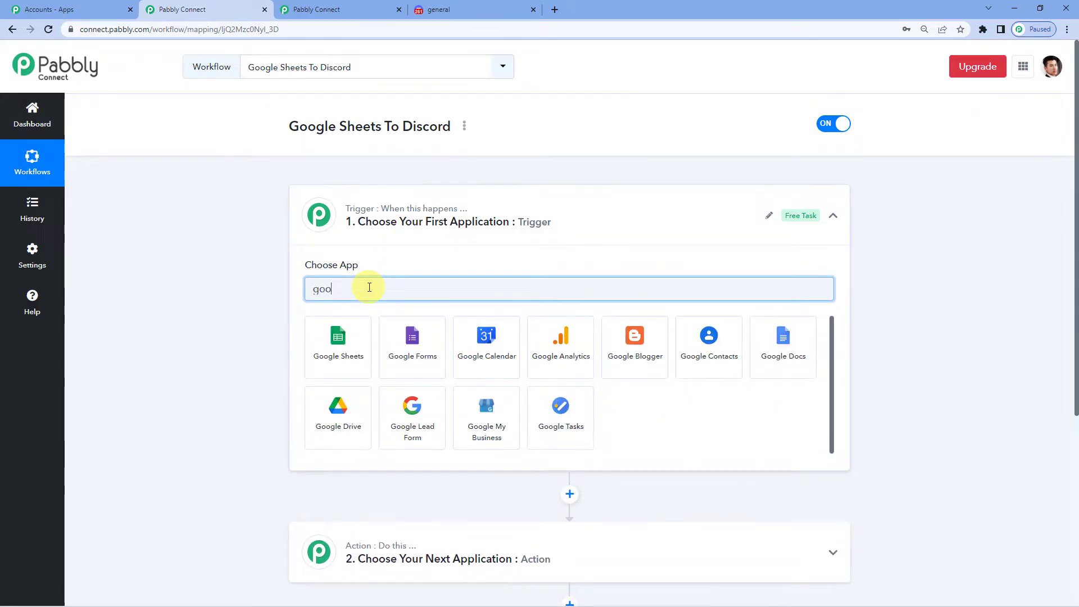
{"action": "type", "text": "g"}
{"action": "left_click", "coordinate": [343, 351]}
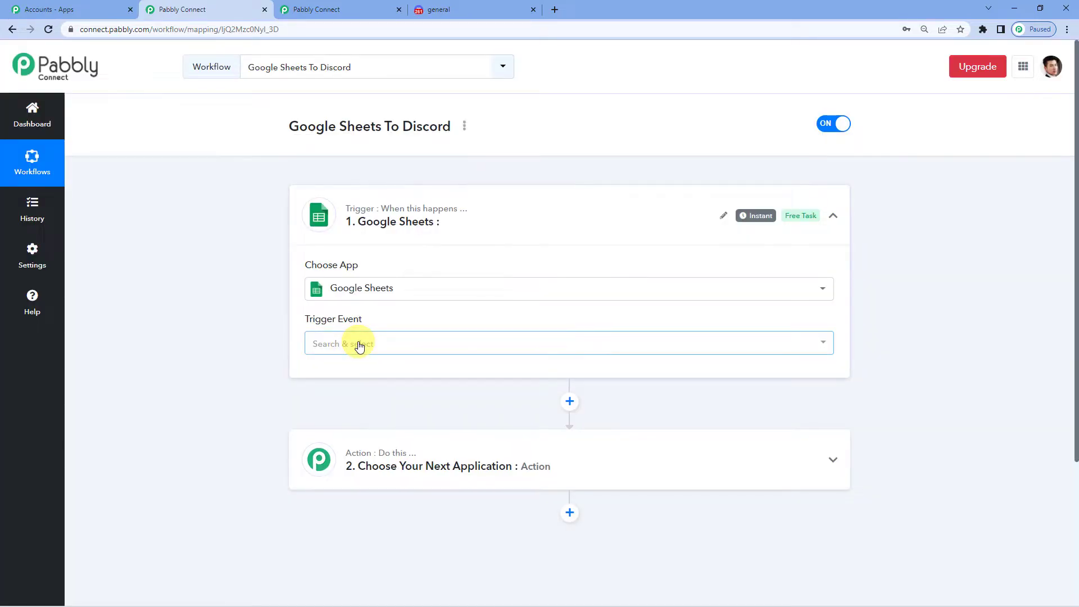
{"action": "left_click", "coordinate": [359, 345]}
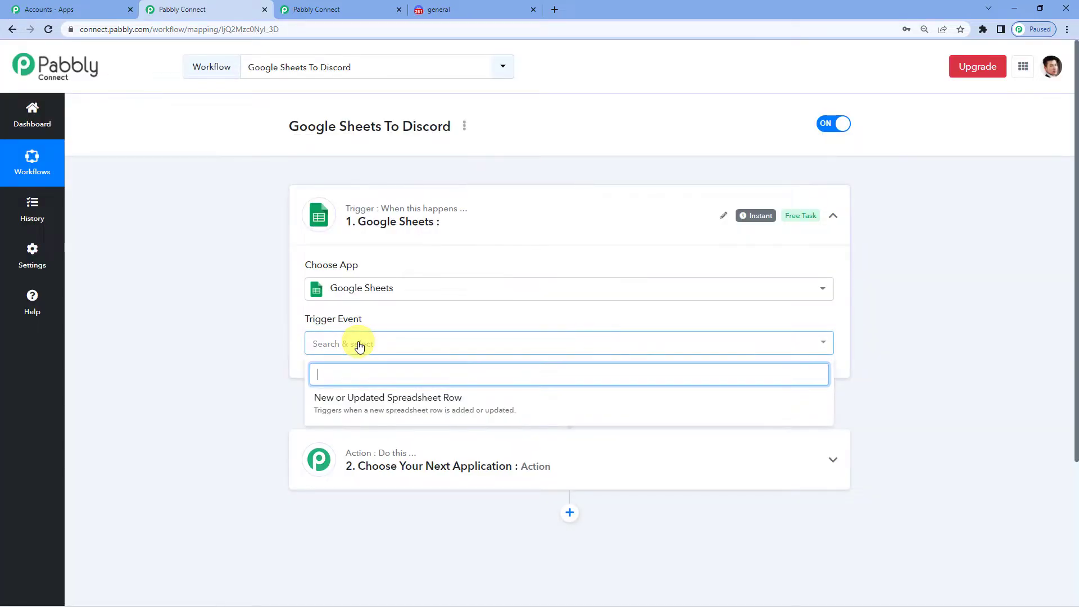
{"action": "left_click", "coordinate": [357, 401]}
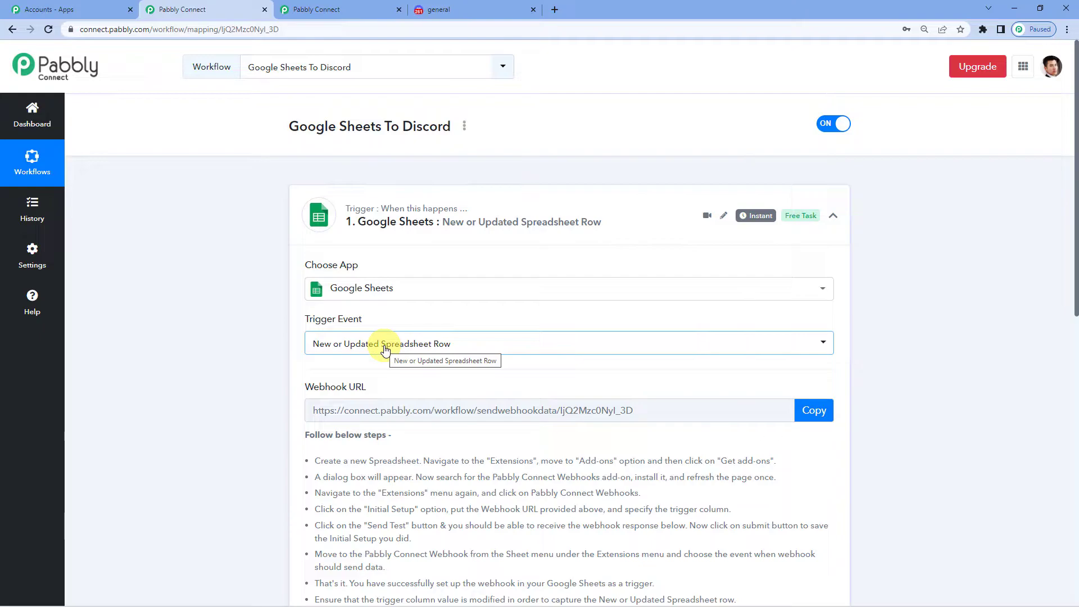
Step: Copy the Google Sheets trigger's webhook URL and switch to the Test Discord spreadsheet
{"action": "scroll", "coordinate": [393, 343], "scroll_direction": "down", "scroll_amount": 2}
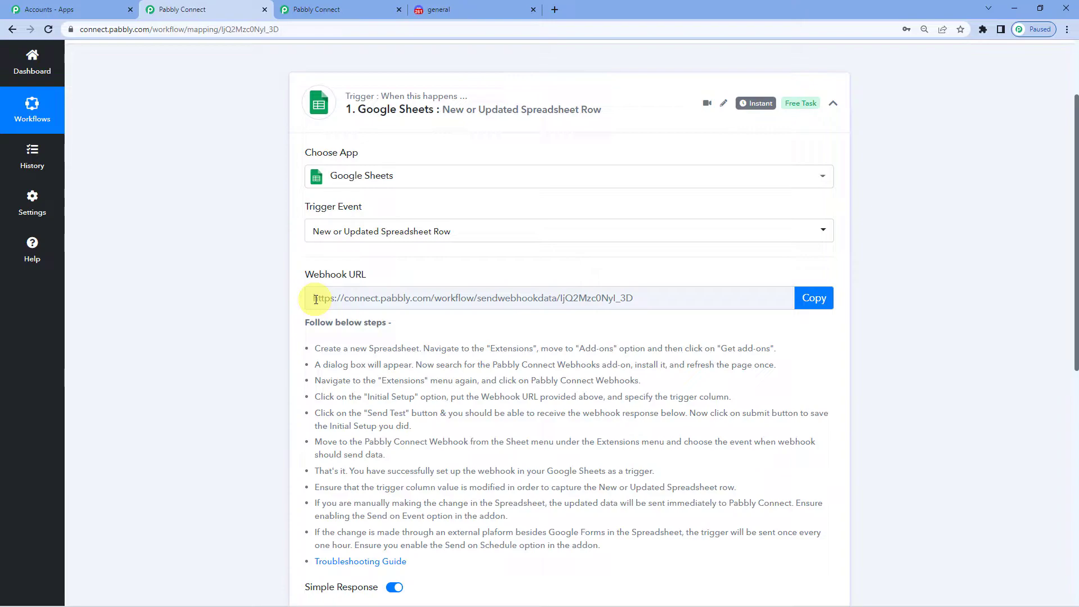
{"action": "left_click", "coordinate": [812, 302]}
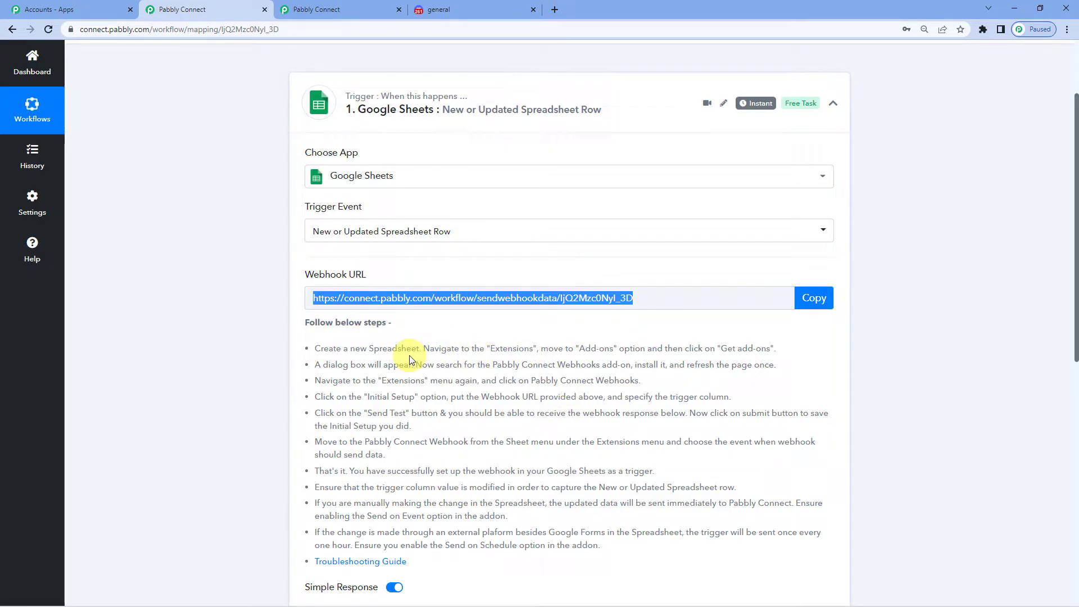
{"action": "left_click", "coordinate": [385, 597]}
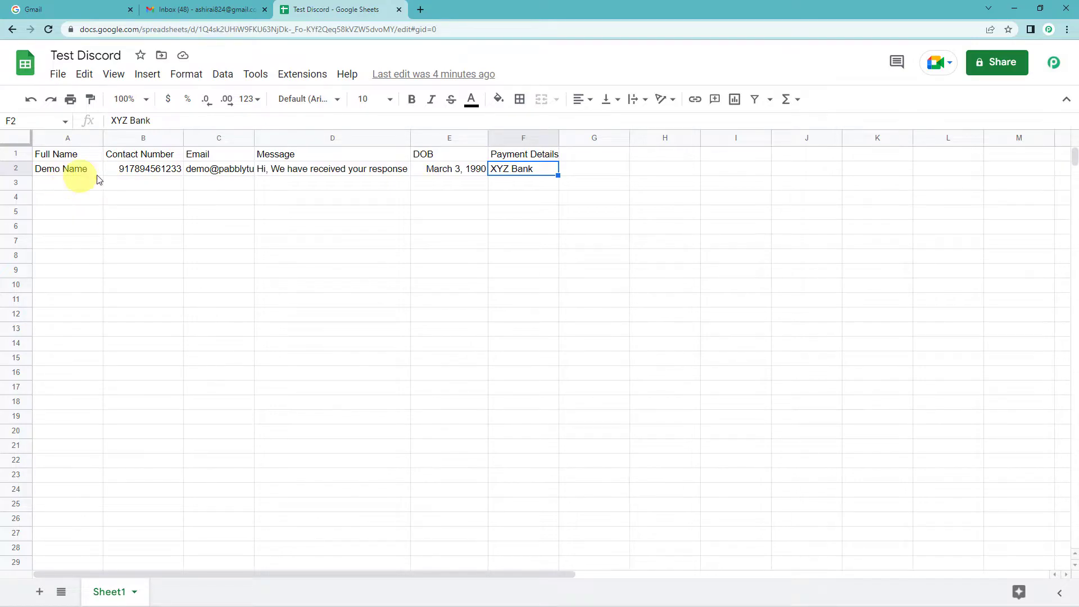
Step: Run Pabbly Connect Webhooks Initial Setup with the pasted webhook URL and trigger column F
{"action": "left_click", "coordinate": [288, 76]}
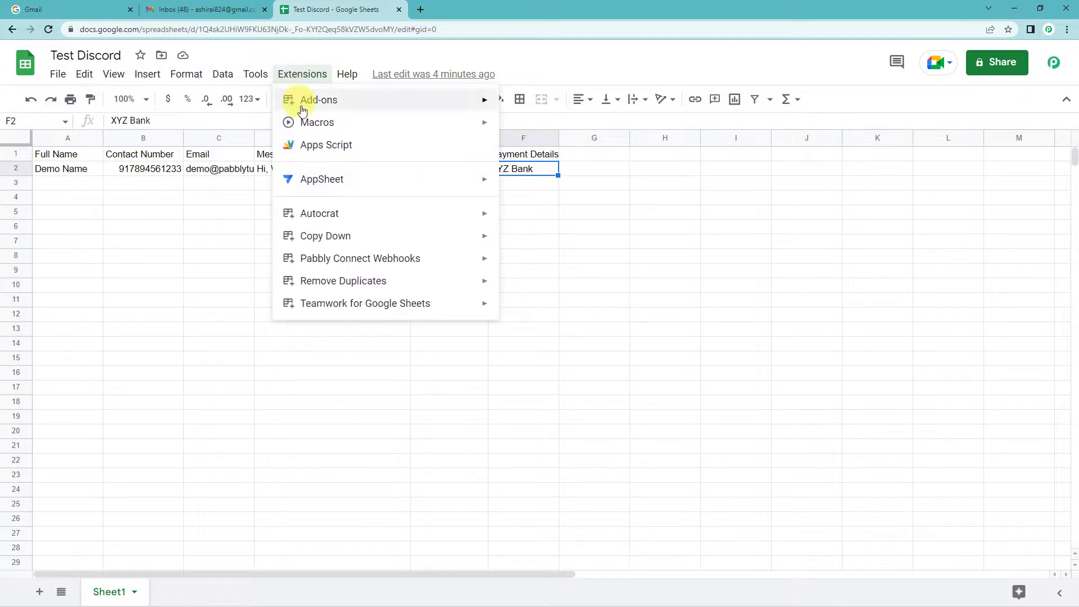
{"action": "mouse_move", "coordinate": [350, 261]}
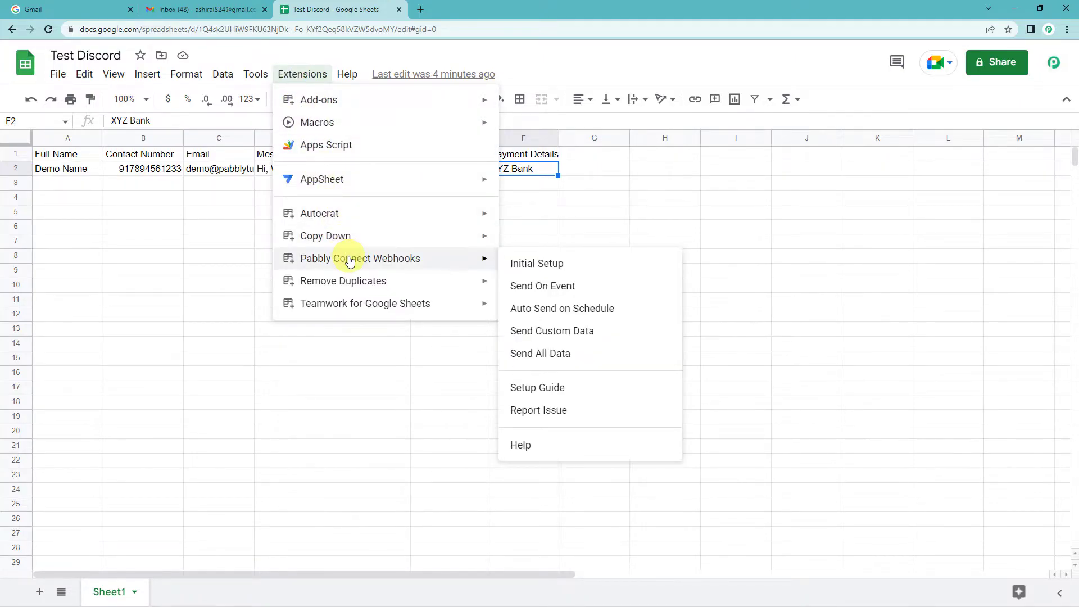
{"action": "left_click", "coordinate": [533, 272]}
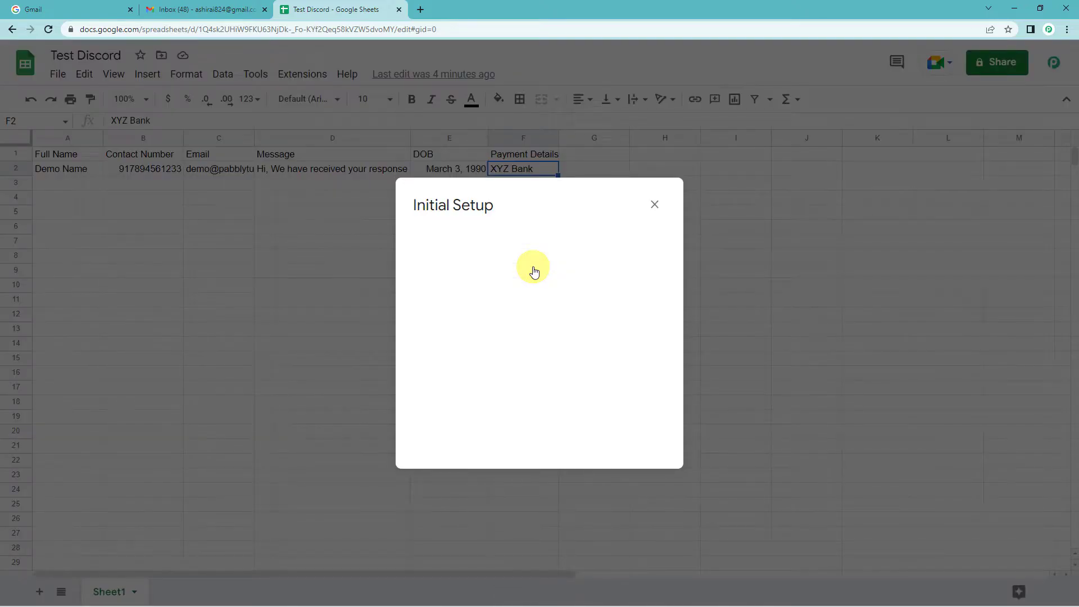
{"action": "left_click", "coordinate": [480, 324]}
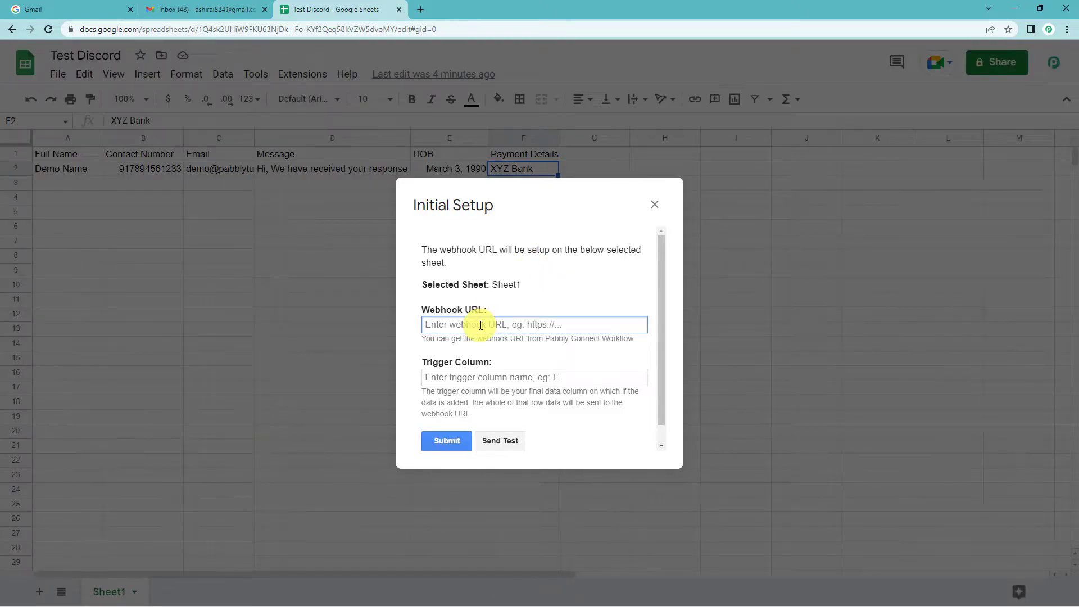
{"action": "key", "text": "ctrl+v"}
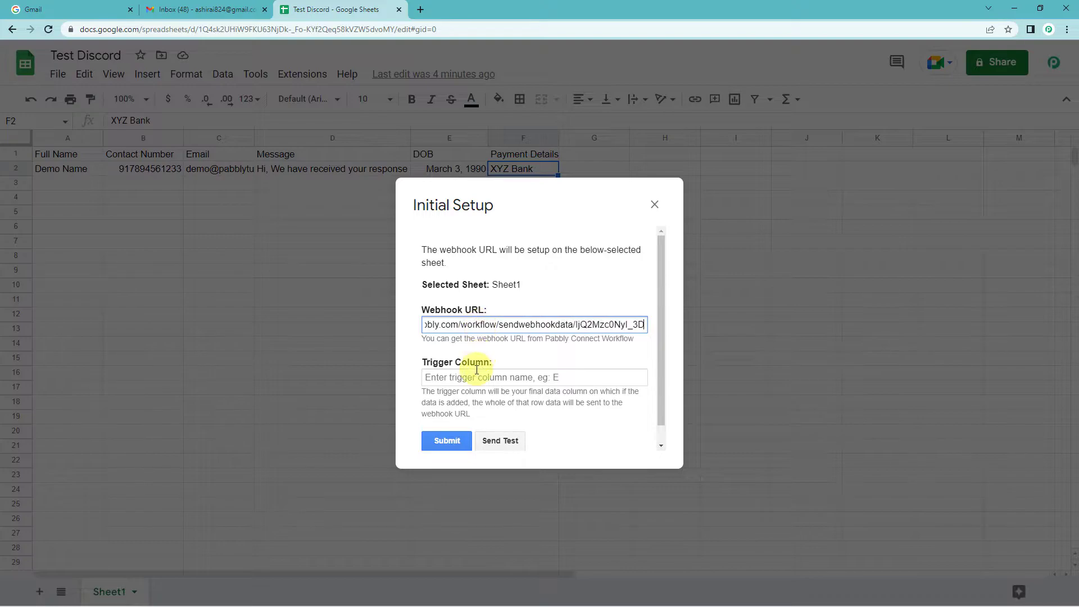
{"action": "left_click", "coordinate": [472, 377]}
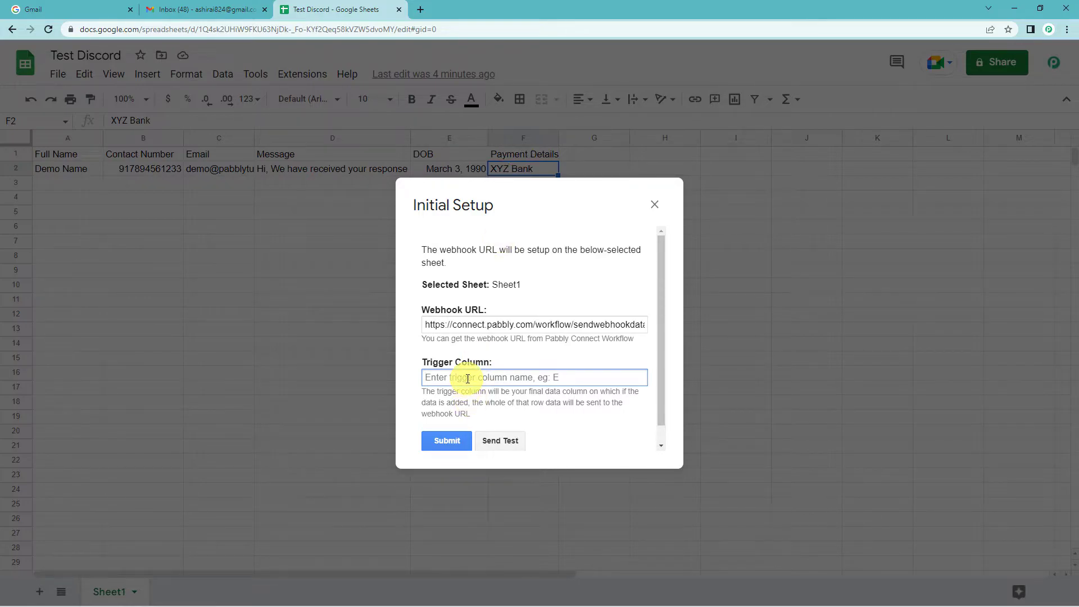
{"action": "type", "text": "F"}
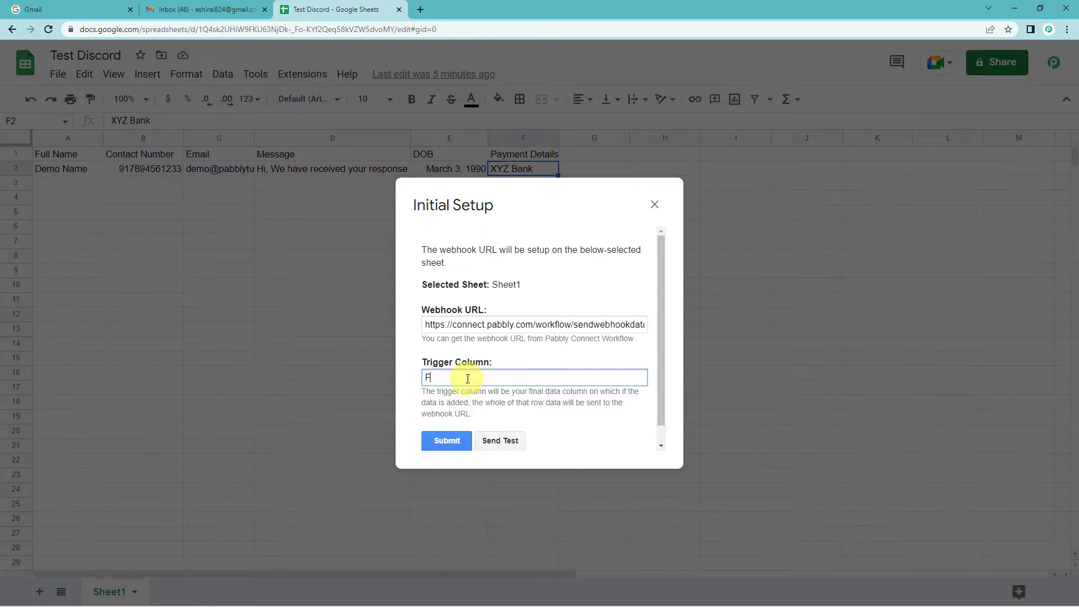
{"action": "left_click", "coordinate": [442, 438]}
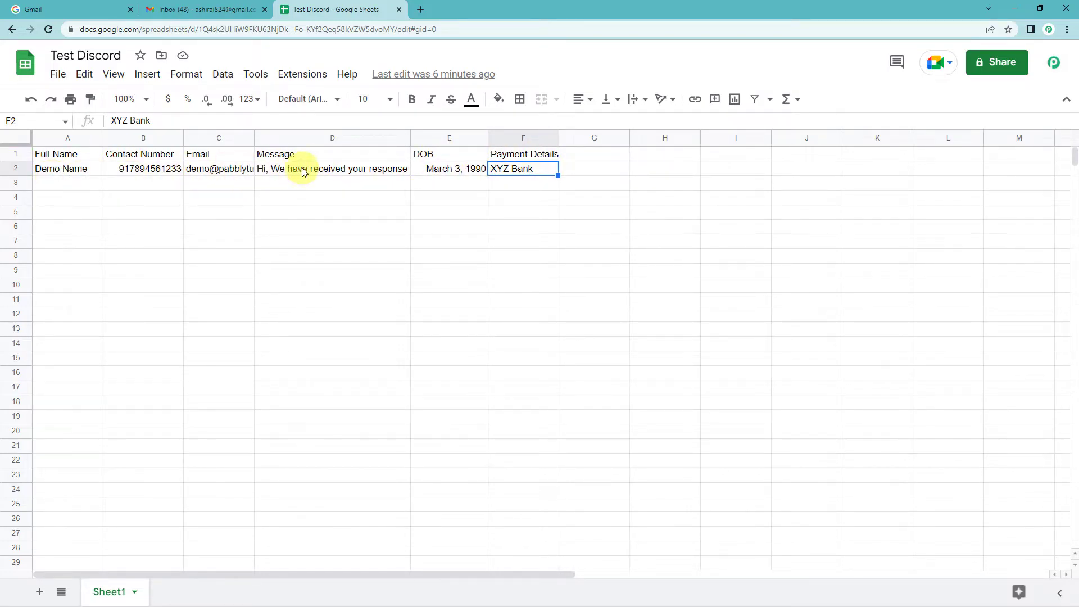
Step: In Send Custom Data, enter Start Range A2 and End Range D2
{"action": "left_click", "coordinate": [292, 74]}
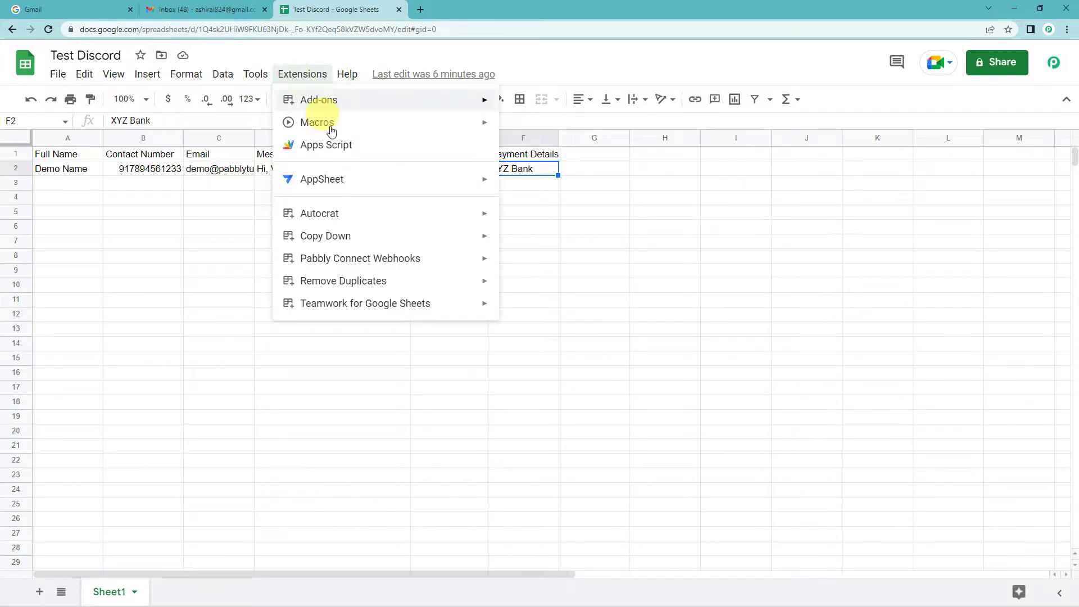
{"action": "mouse_move", "coordinate": [375, 268]}
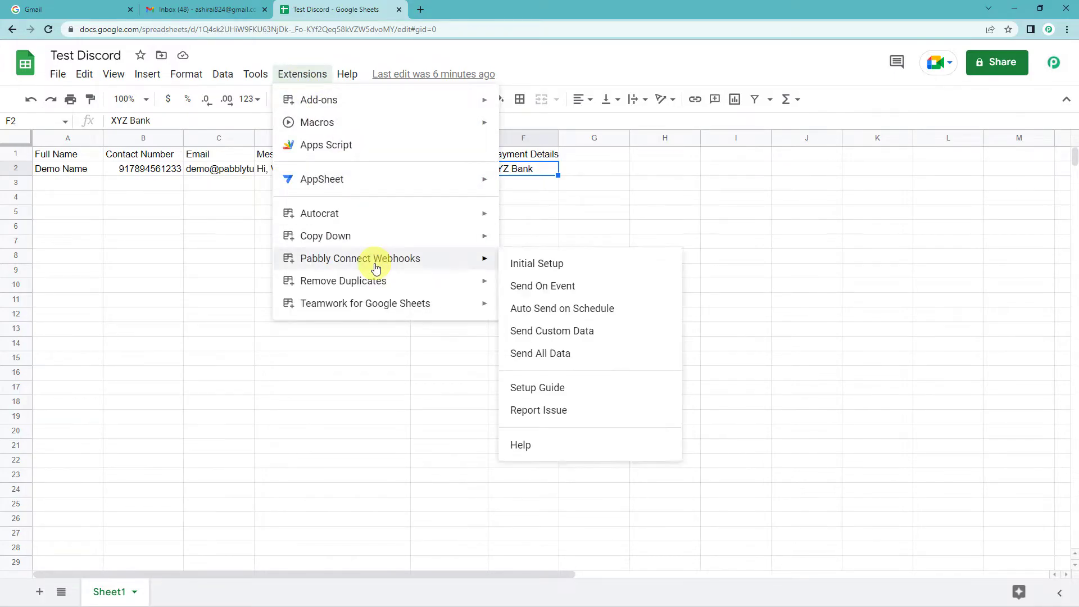
{"action": "left_click", "coordinate": [569, 338]}
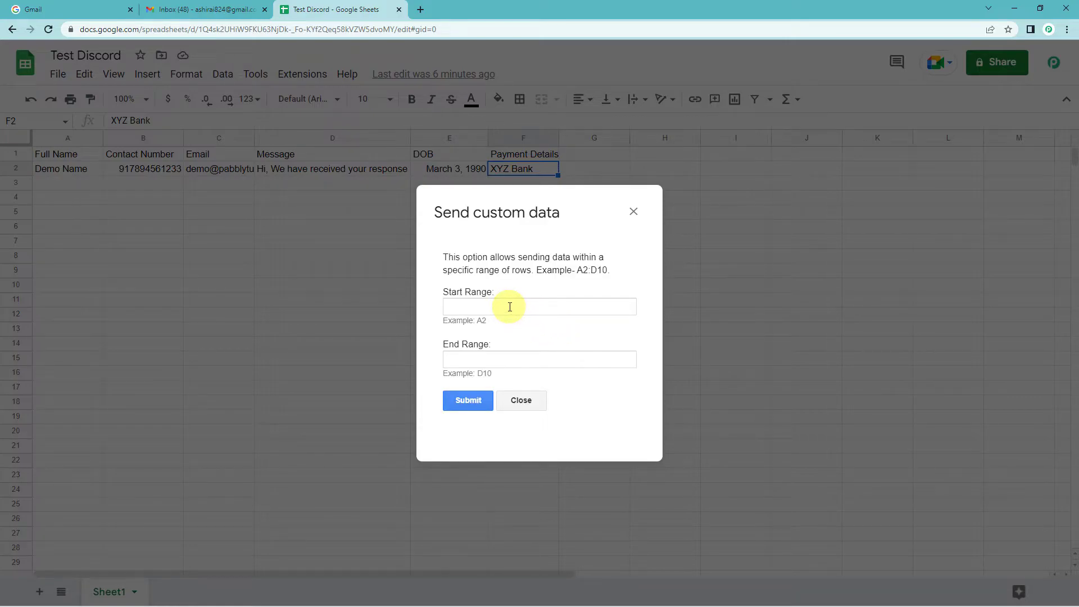
{"action": "left_click", "coordinate": [510, 307]}
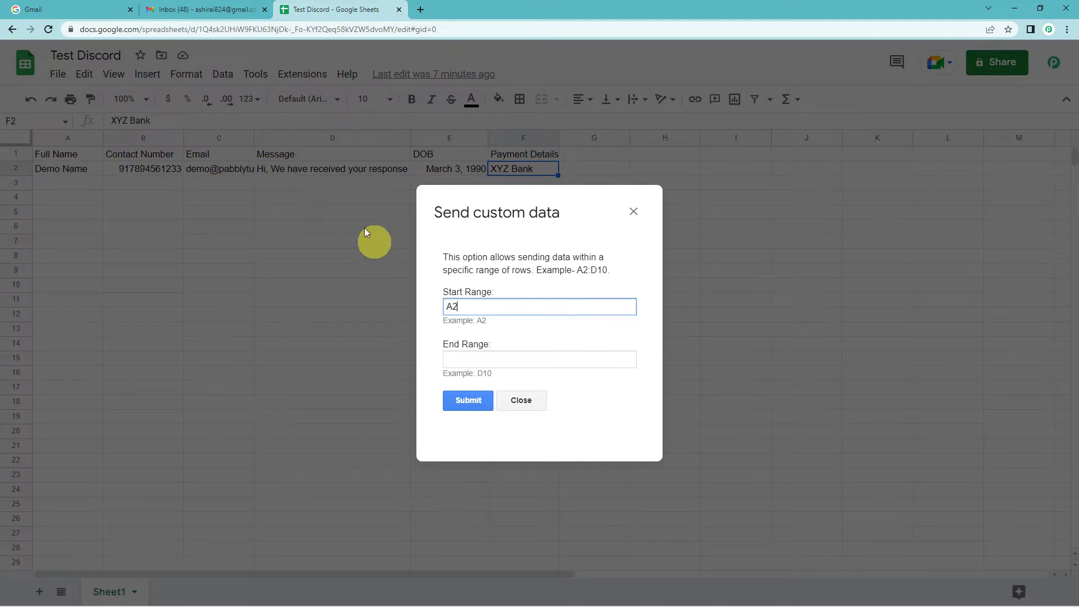
{"action": "left_click", "coordinate": [475, 359]}
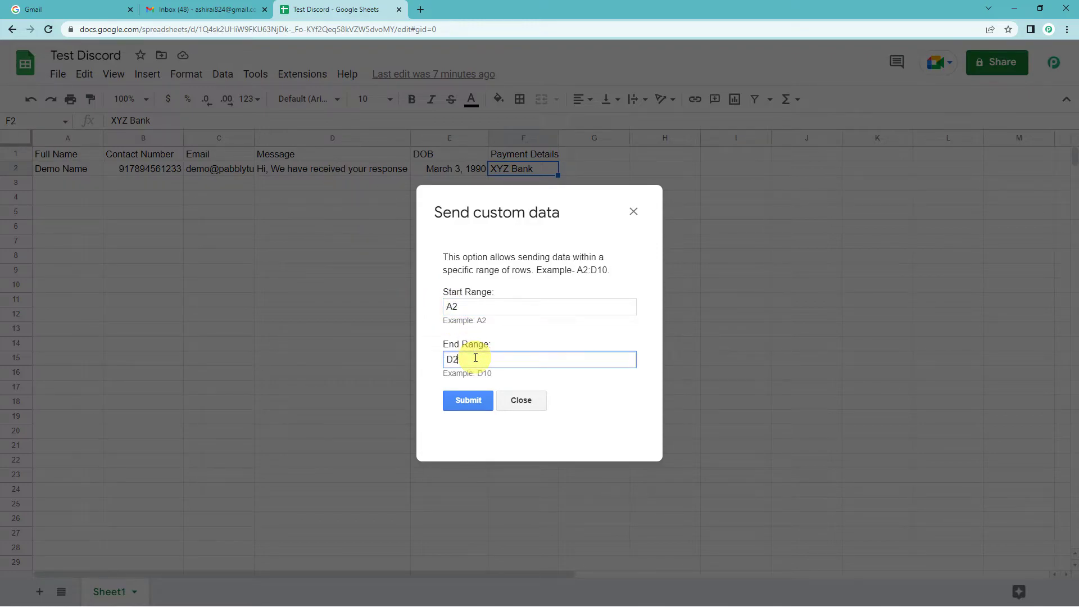
{"action": "type", "text": "D2"}
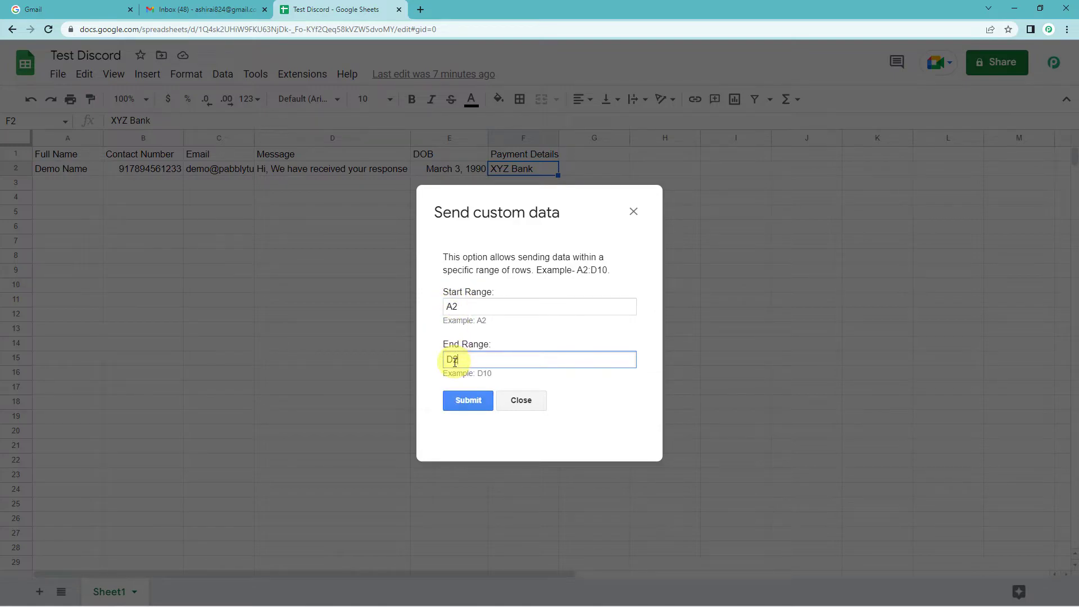
Step: Submit the A2 to D2 range to the webhook and return to Pabbly Connect
{"action": "left_click", "coordinate": [466, 403]}
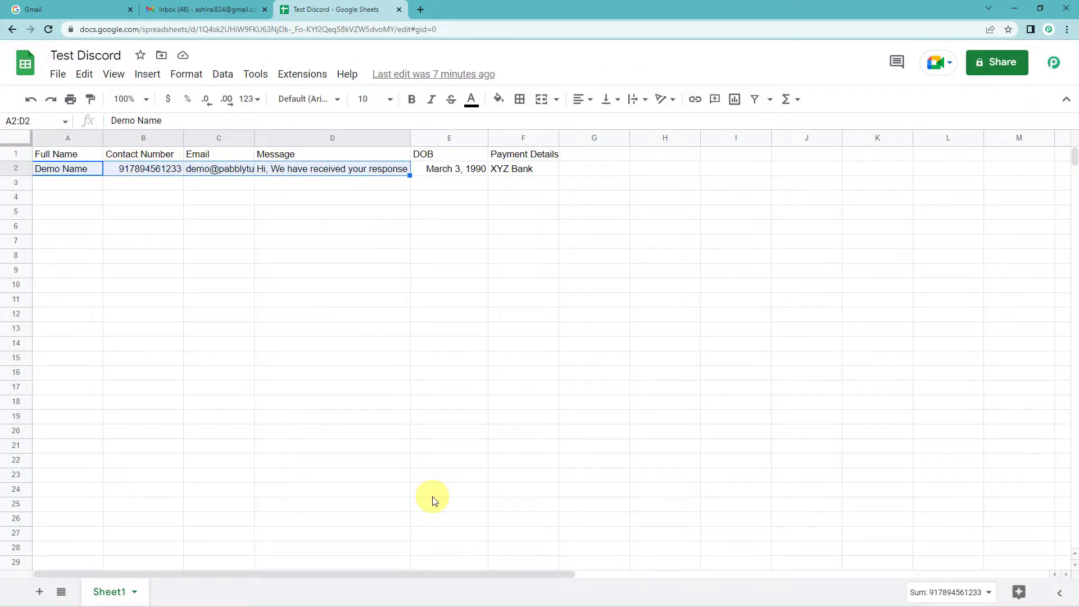
{"action": "mouse_move", "coordinate": [376, 595]}
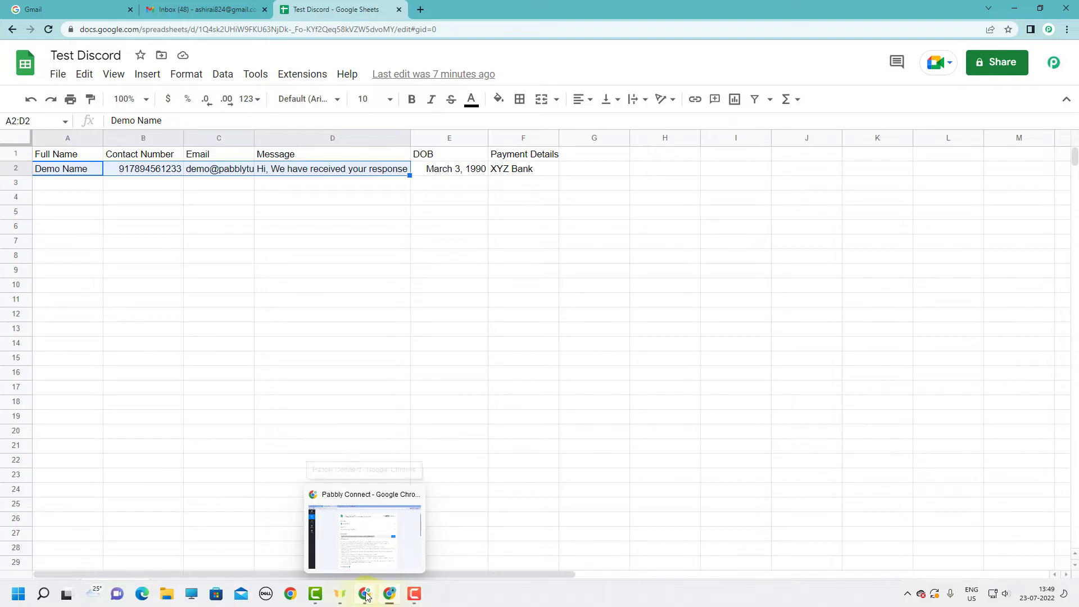
{"action": "left_click", "coordinate": [365, 548]}
Step: Review the trigger's captured response: name, contact, email, message and RowIndex 2
{"action": "scroll", "coordinate": [531, 345], "scroll_direction": "down", "scroll_amount": 1}
{"action": "scroll", "coordinate": [531, 346], "scroll_direction": "down", "scroll_amount": 6}
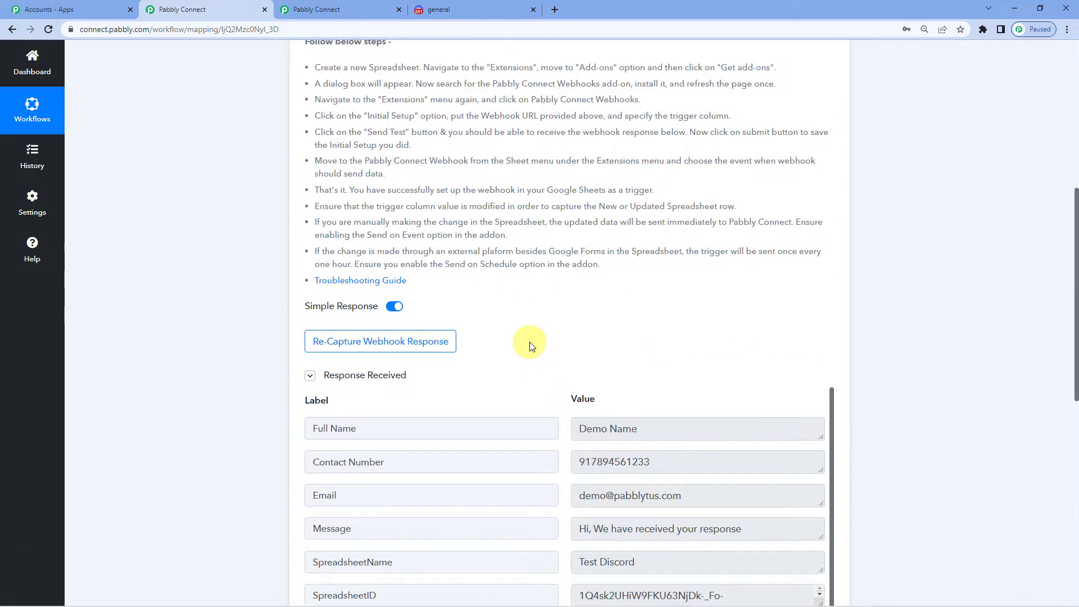
{"action": "scroll", "coordinate": [531, 340], "scroll_direction": "down", "scroll_amount": 1}
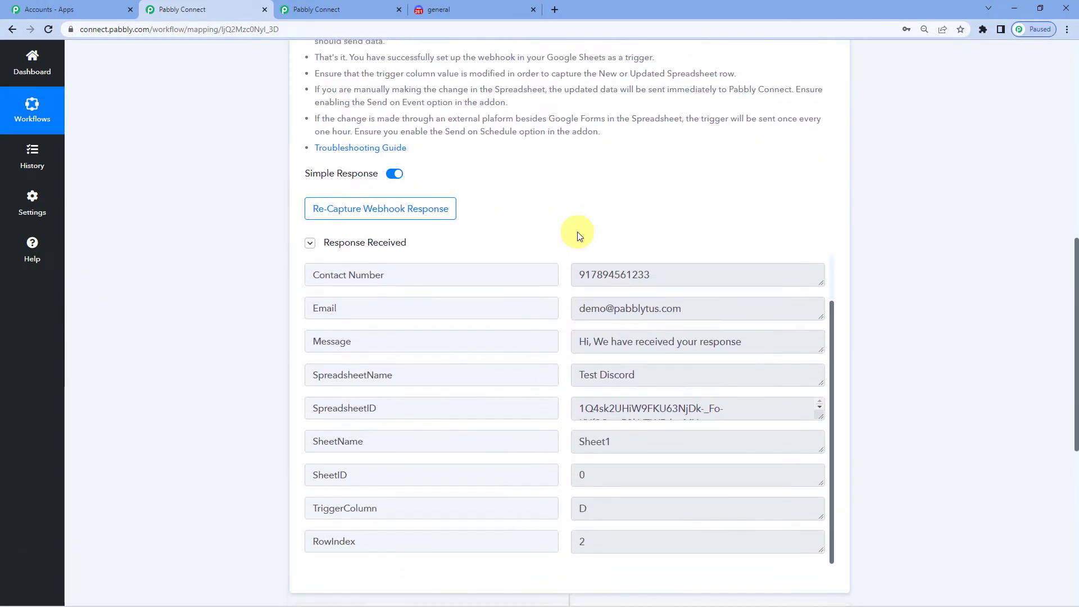
{"action": "scroll", "coordinate": [578, 231], "scroll_direction": "down", "scroll_amount": 2}
{"action": "scroll", "coordinate": [596, 277], "scroll_direction": "up", "scroll_amount": 1}
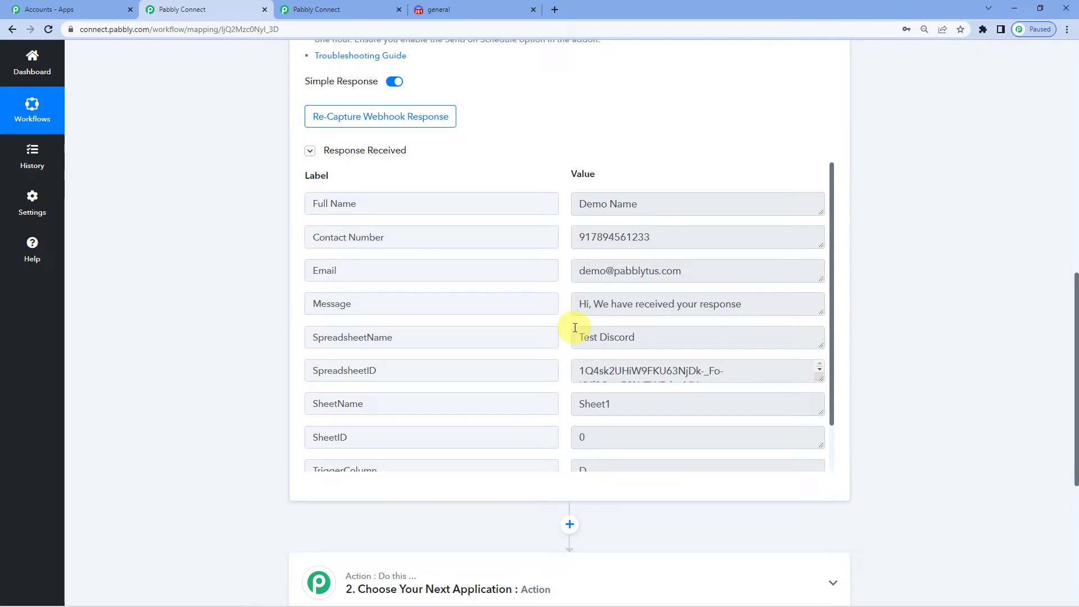
{"action": "scroll", "coordinate": [440, 441], "scroll_direction": "down", "scroll_amount": 1}
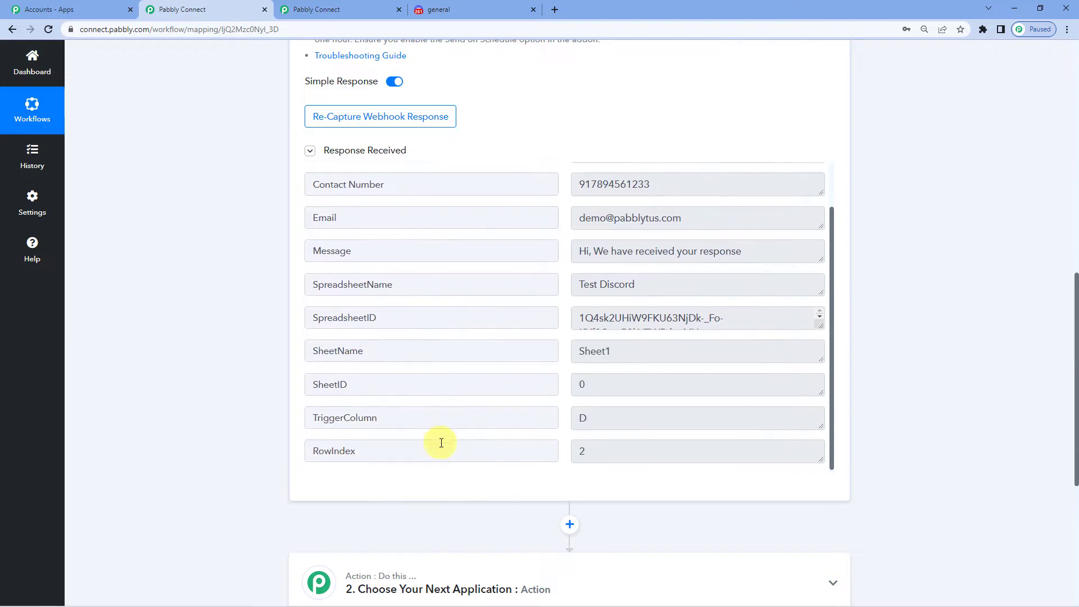
{"action": "scroll", "coordinate": [216, 394], "scroll_direction": "down", "scroll_amount": 1}
{"action": "scroll", "coordinate": [220, 370], "scroll_direction": "up", "scroll_amount": 6}
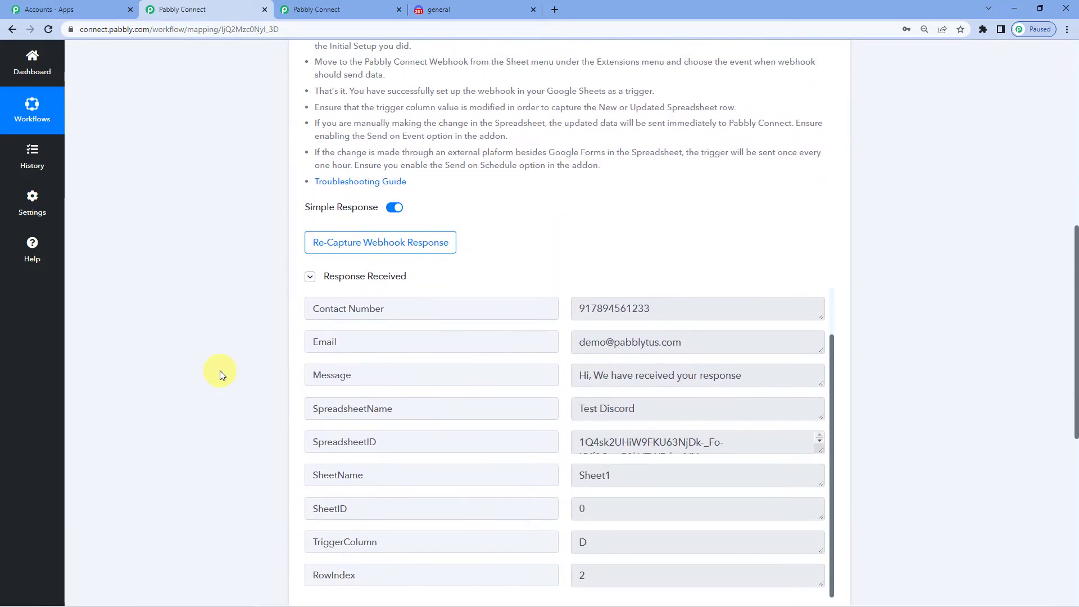
{"action": "scroll", "coordinate": [221, 370], "scroll_direction": "up", "scroll_amount": 4}
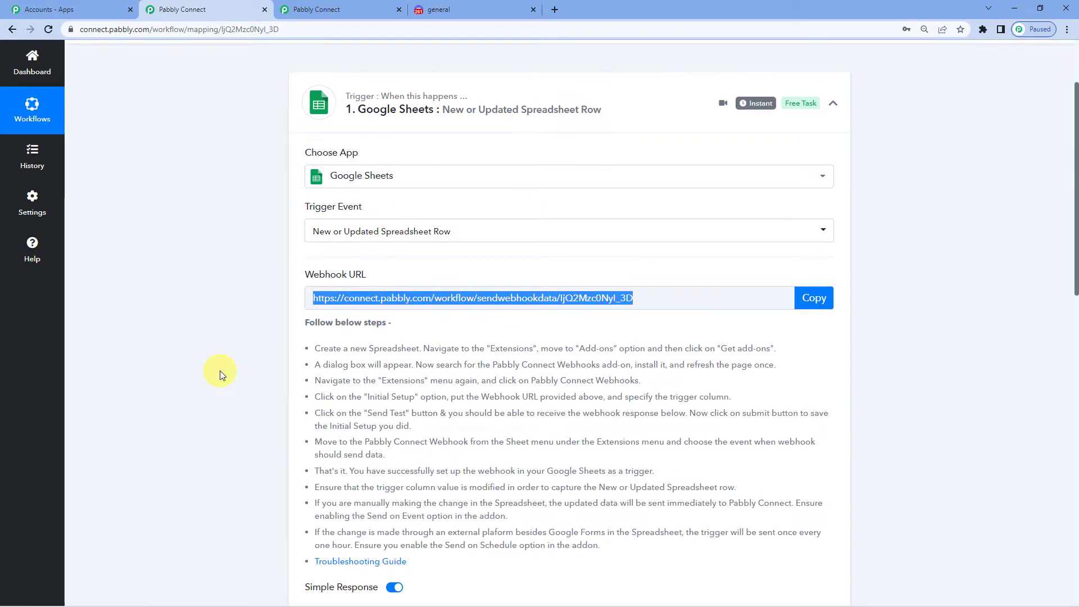
{"action": "scroll", "coordinate": [220, 370], "scroll_direction": "down", "scroll_amount": 11}
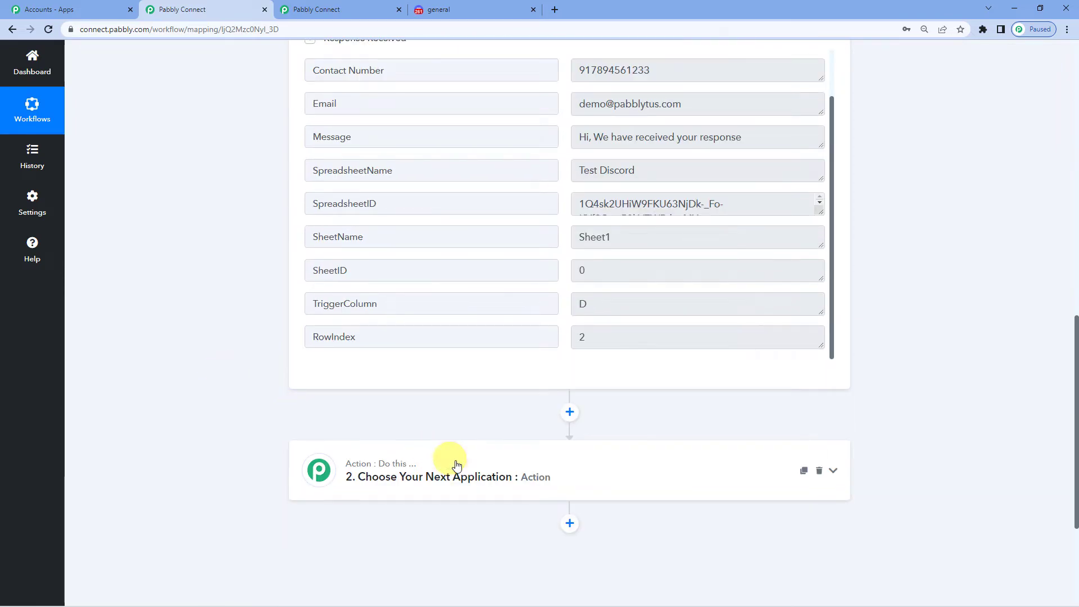
Step: Set the action to Discord's Send Channel Message (Markdown) and connect it
{"action": "left_click", "coordinate": [470, 469]}
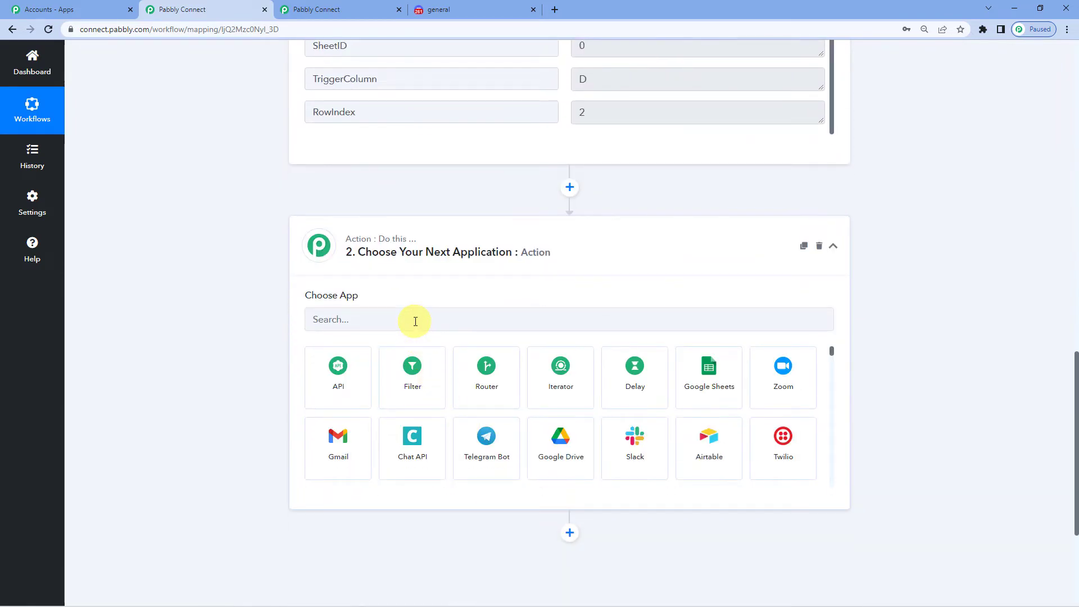
{"action": "left_click", "coordinate": [415, 321]}
{"action": "type", "text": "DISC"}
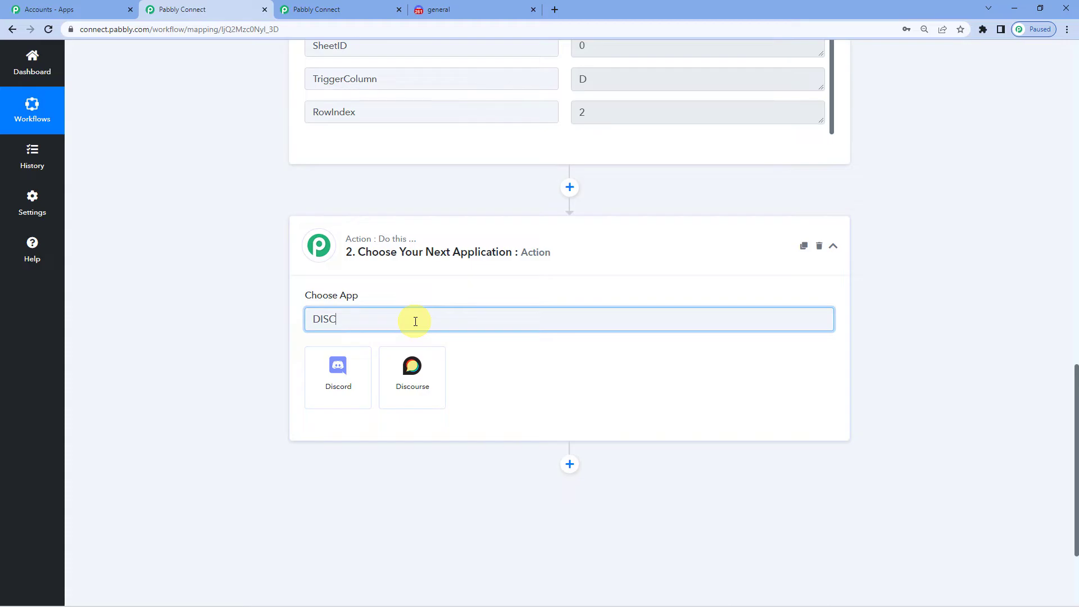
{"action": "left_click", "coordinate": [342, 366]}
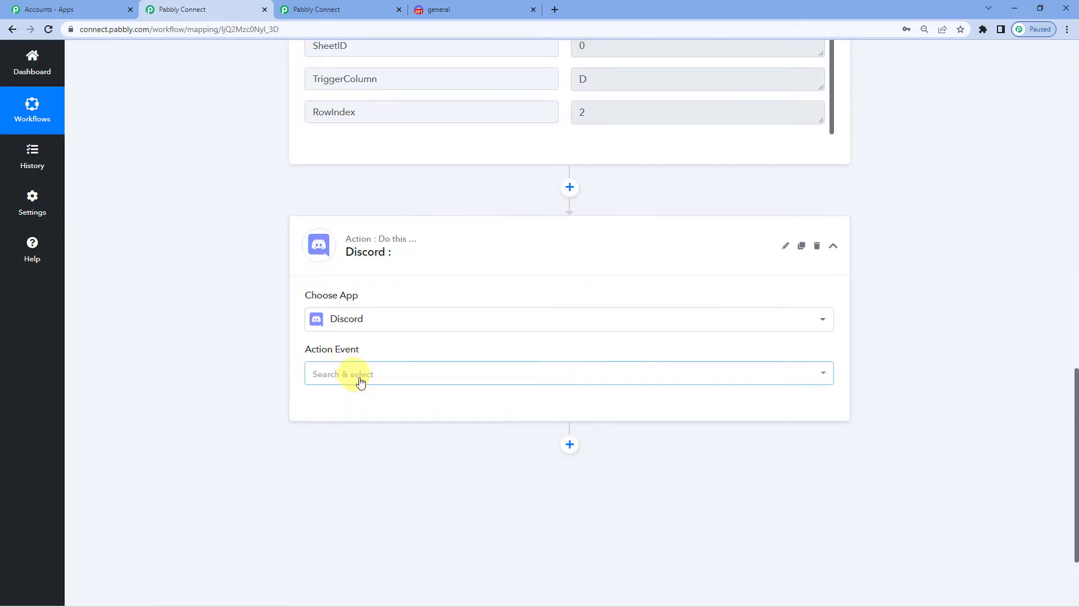
{"action": "left_click", "coordinate": [357, 376]}
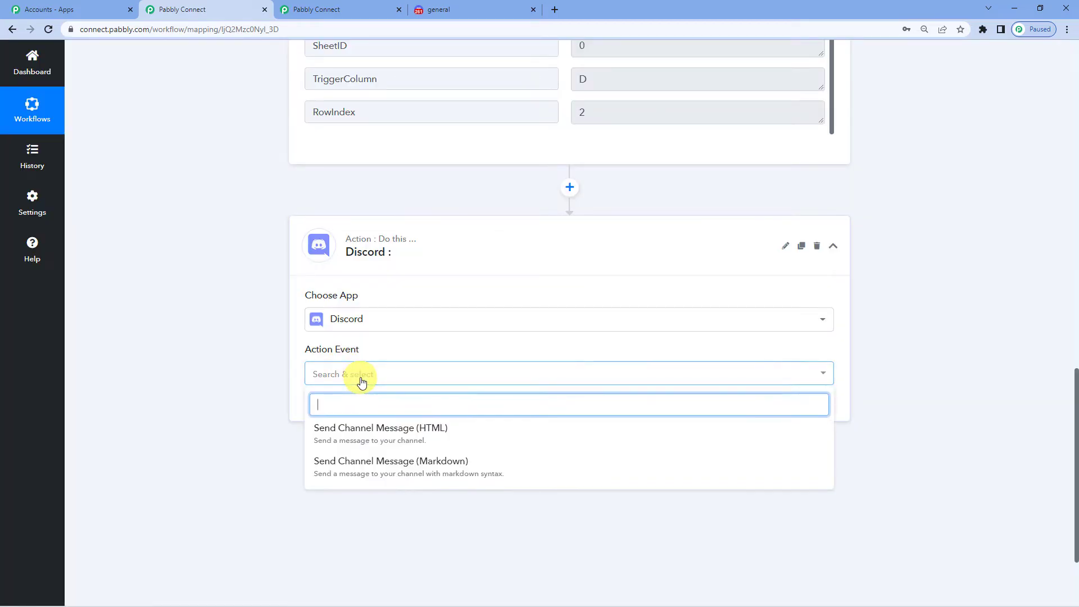
{"action": "left_click", "coordinate": [363, 466]}
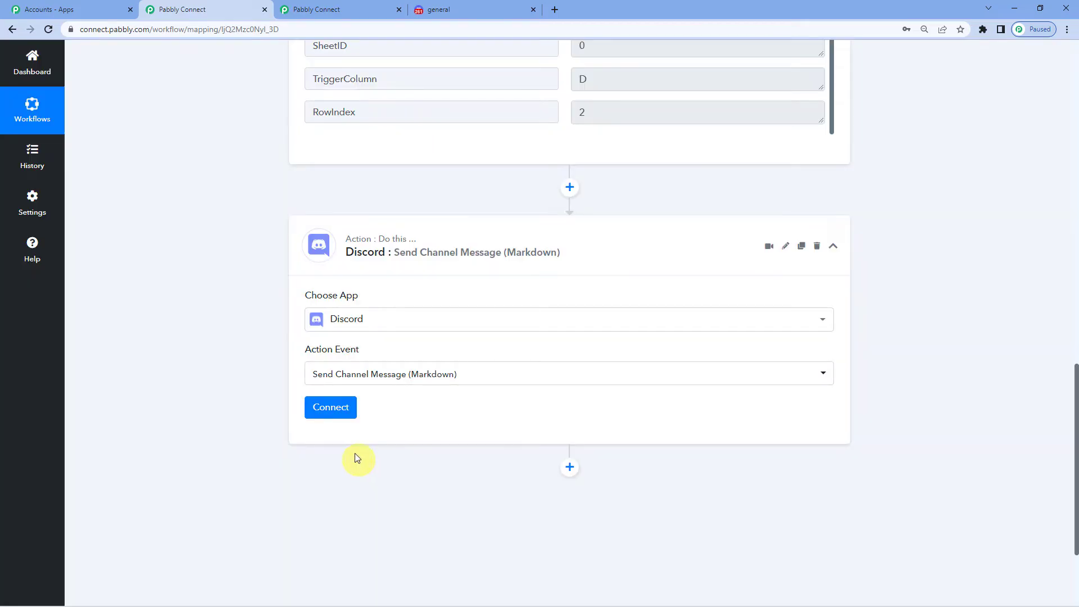
{"action": "left_click", "coordinate": [332, 408]}
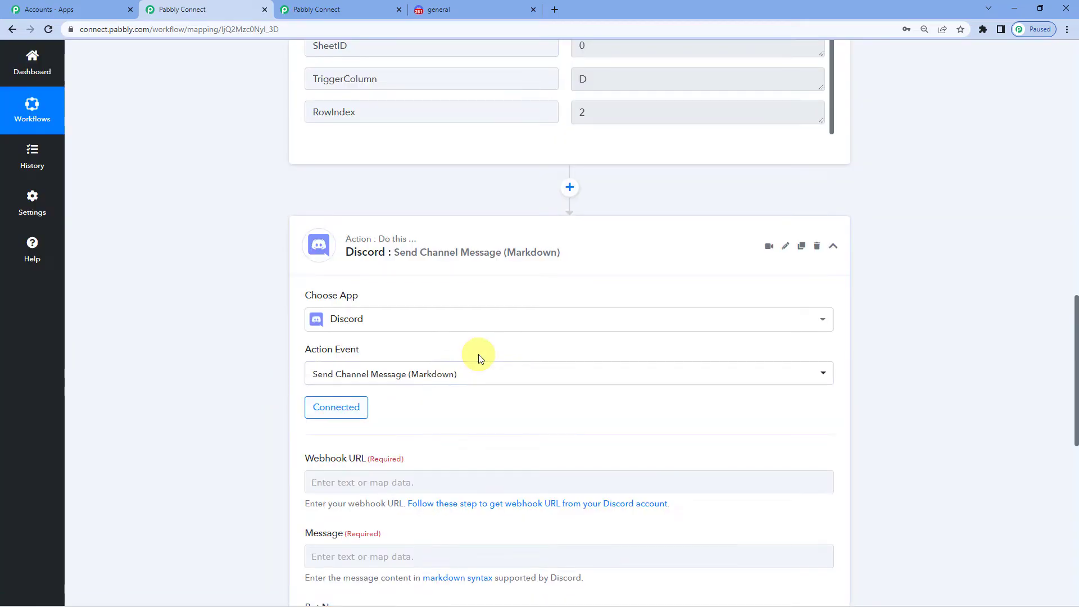
{"action": "scroll", "coordinate": [480, 359], "scroll_direction": "down", "scroll_amount": 4}
{"action": "left_click", "coordinate": [356, 259]}
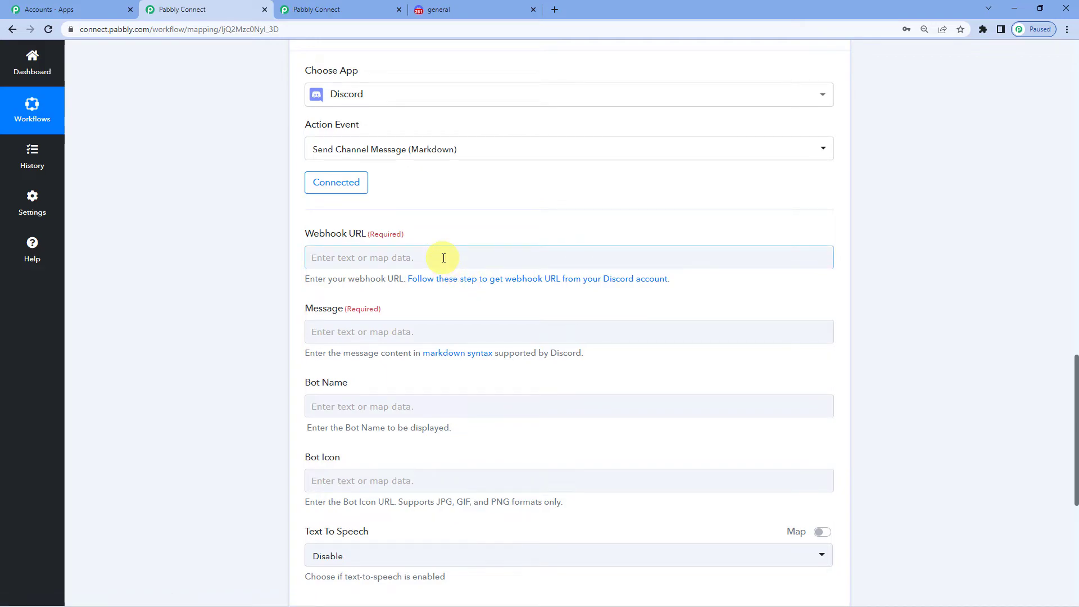
{"action": "left_click", "coordinate": [449, 5]}
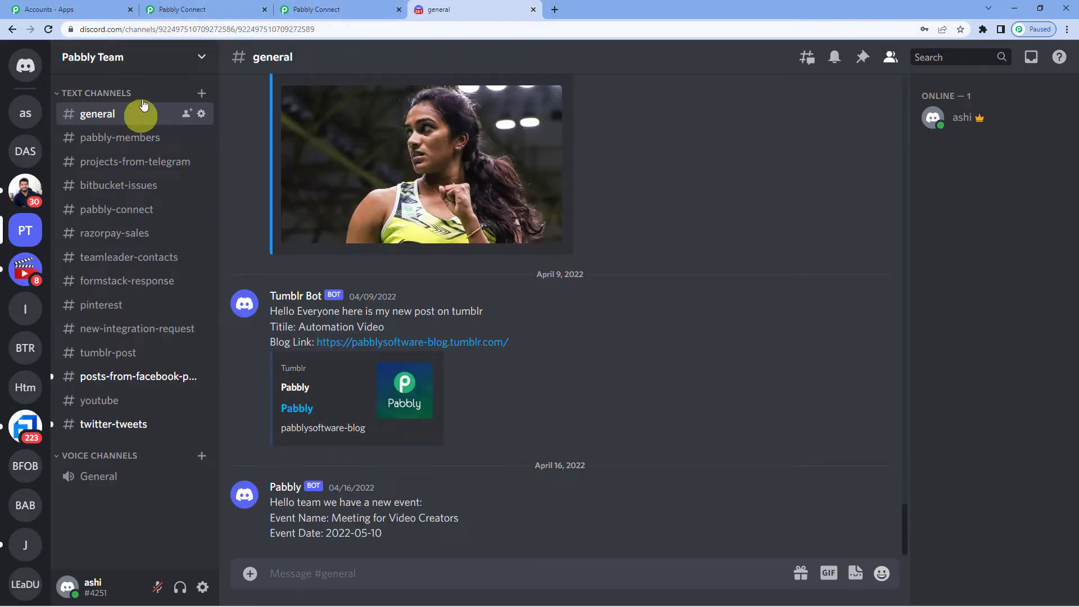
{"action": "left_click", "coordinate": [202, 60]}
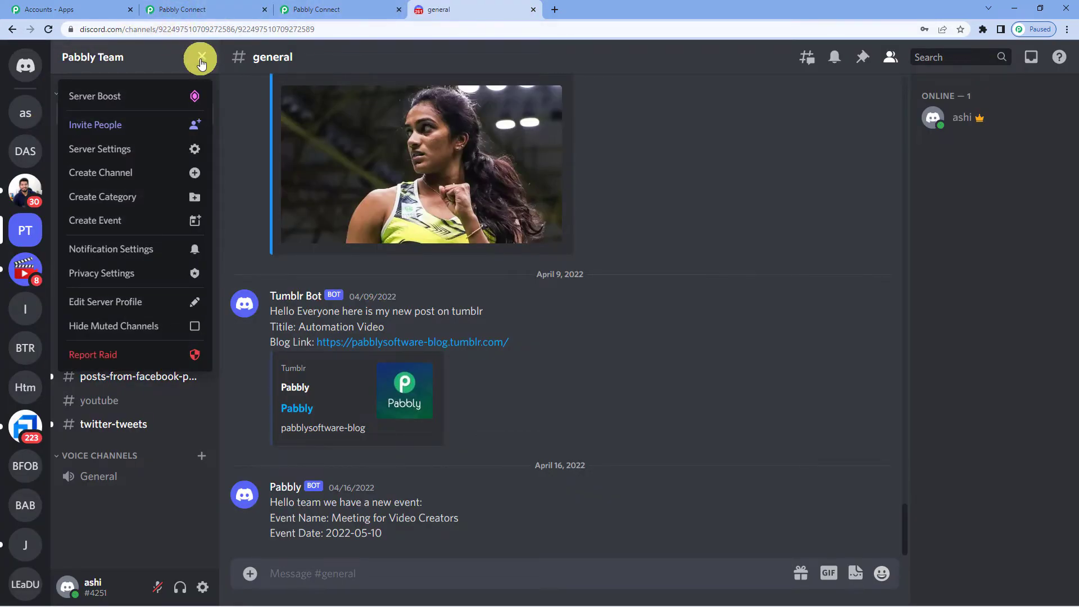
{"action": "left_click", "coordinate": [122, 153]}
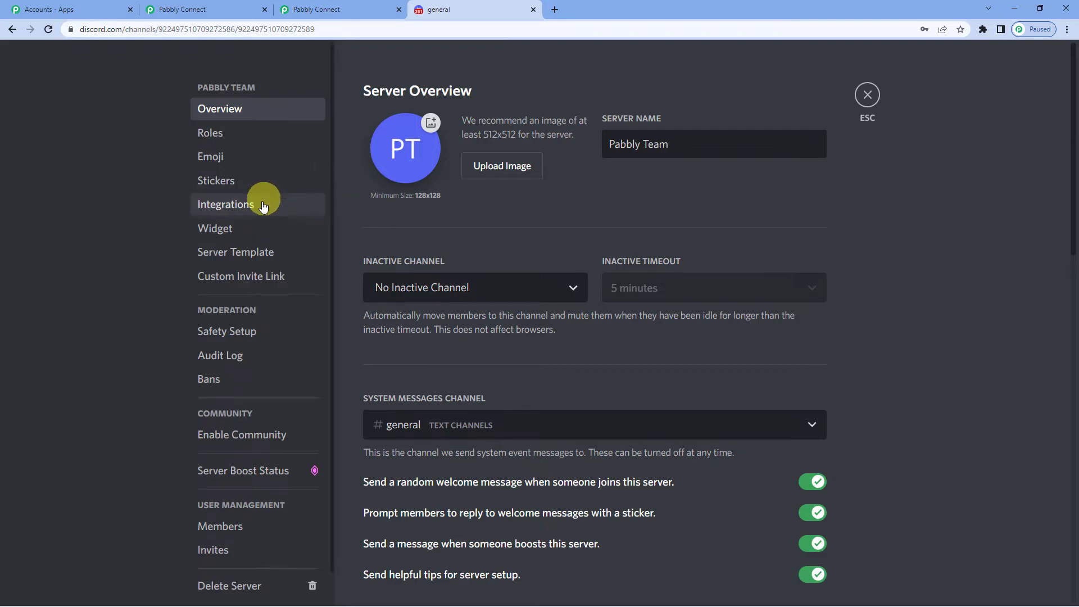
{"action": "left_click", "coordinate": [261, 205]}
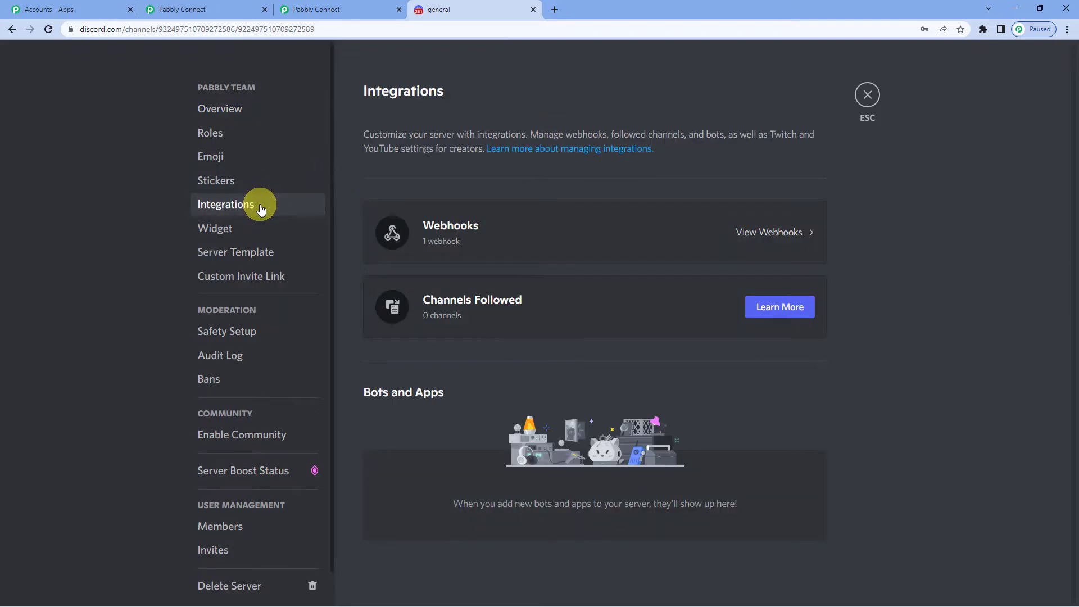
{"action": "left_click", "coordinate": [769, 233]}
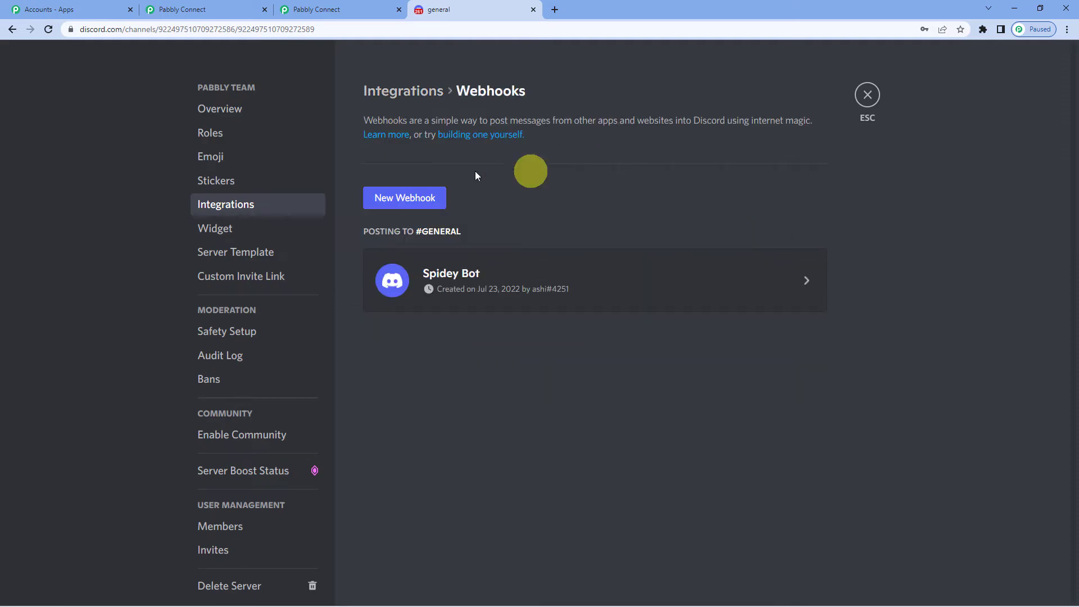
{"action": "left_click", "coordinate": [394, 202]}
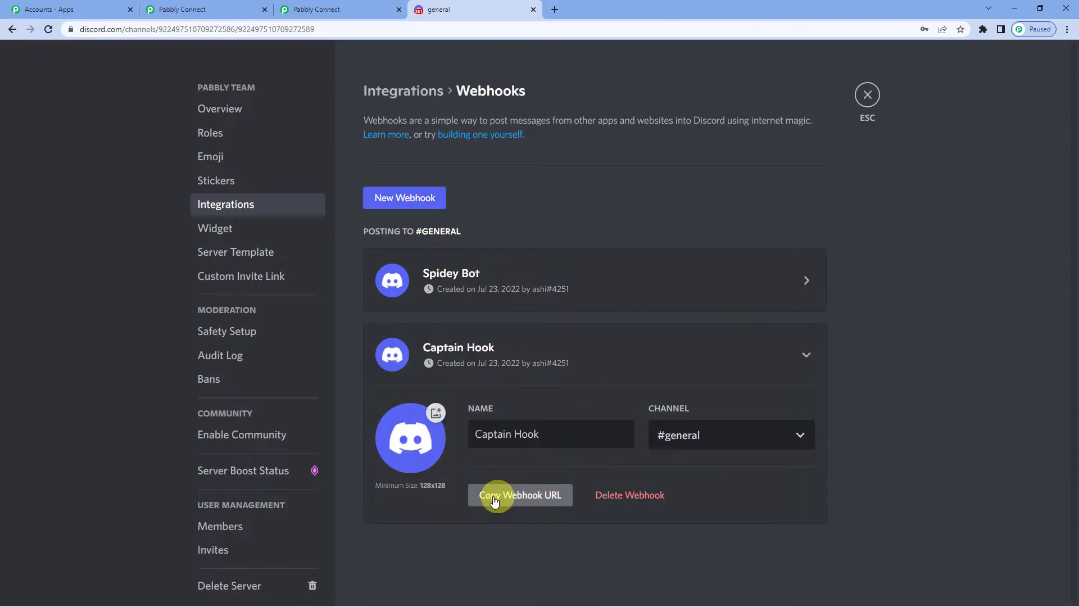
{"action": "left_click", "coordinate": [532, 498]}
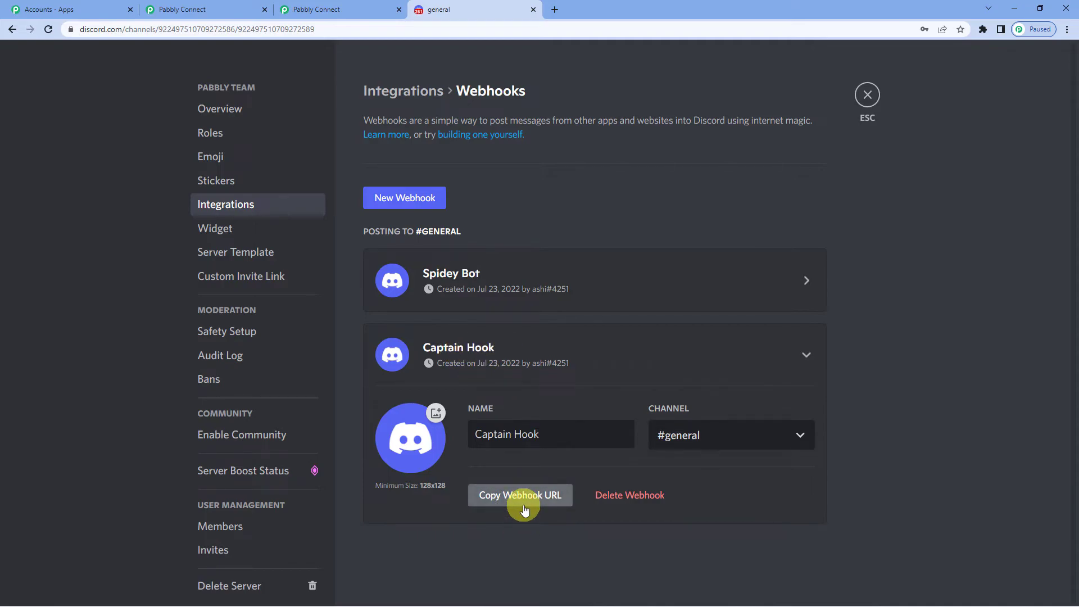
Step: Paste the copied Discord webhook URL into the action's Webhook URL field
{"action": "left_click", "coordinate": [207, 10]}
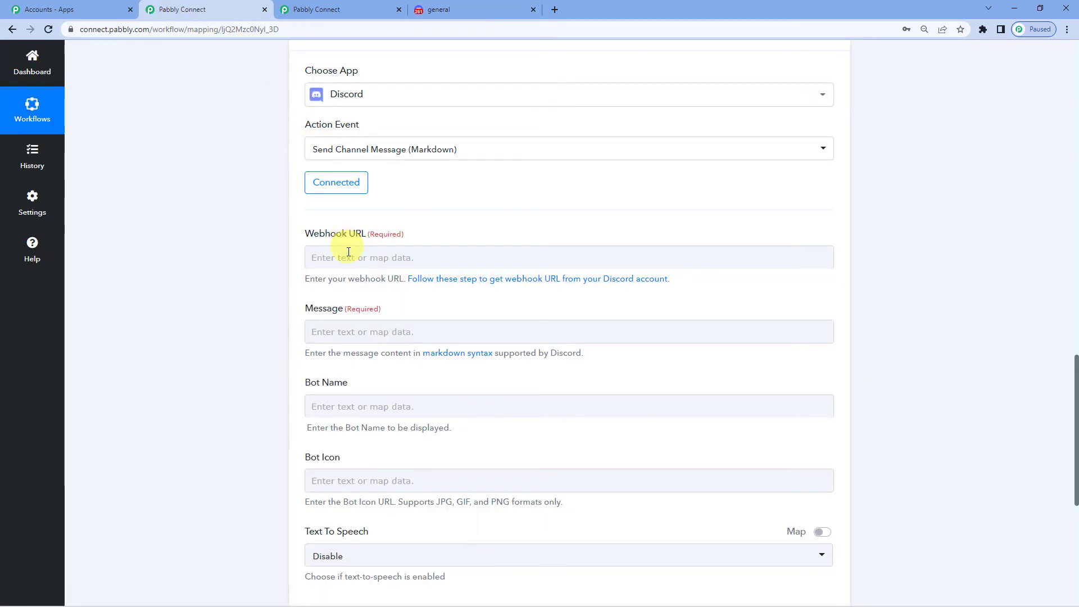
{"action": "left_click", "coordinate": [350, 256]}
{"action": "key", "text": "ctrl+v"}
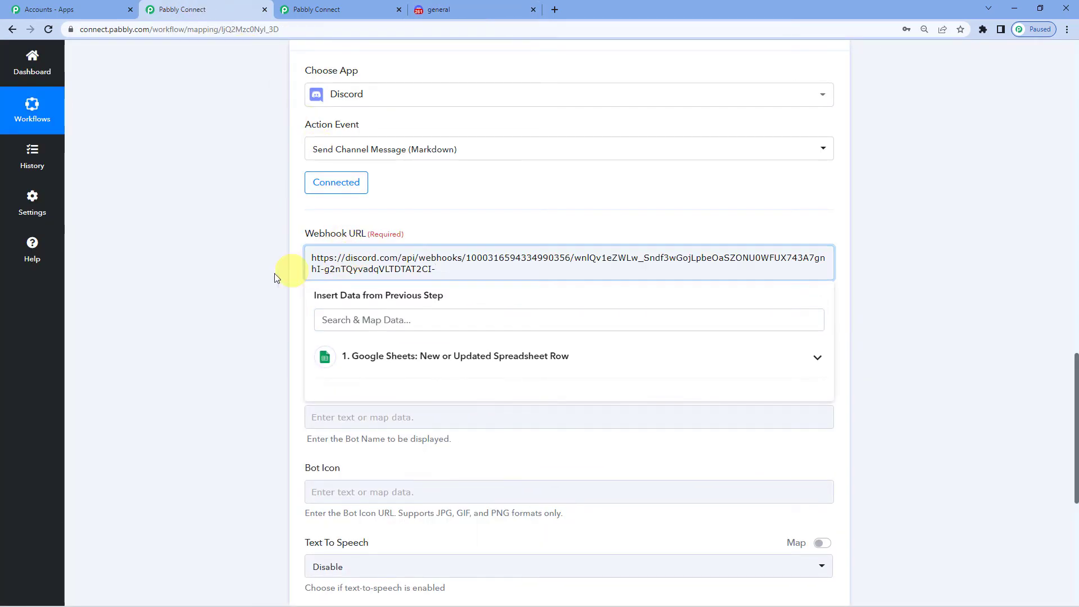
{"action": "left_click", "coordinate": [270, 275]}
{"action": "scroll", "coordinate": [270, 274], "scroll_direction": "down", "scroll_amount": 1}
{"action": "scroll", "coordinate": [270, 274], "scroll_direction": "down", "scroll_amount": 2}
Step: Map the Google Sheets row's '1. Message' value into the Message field
{"action": "left_click", "coordinate": [340, 229]}
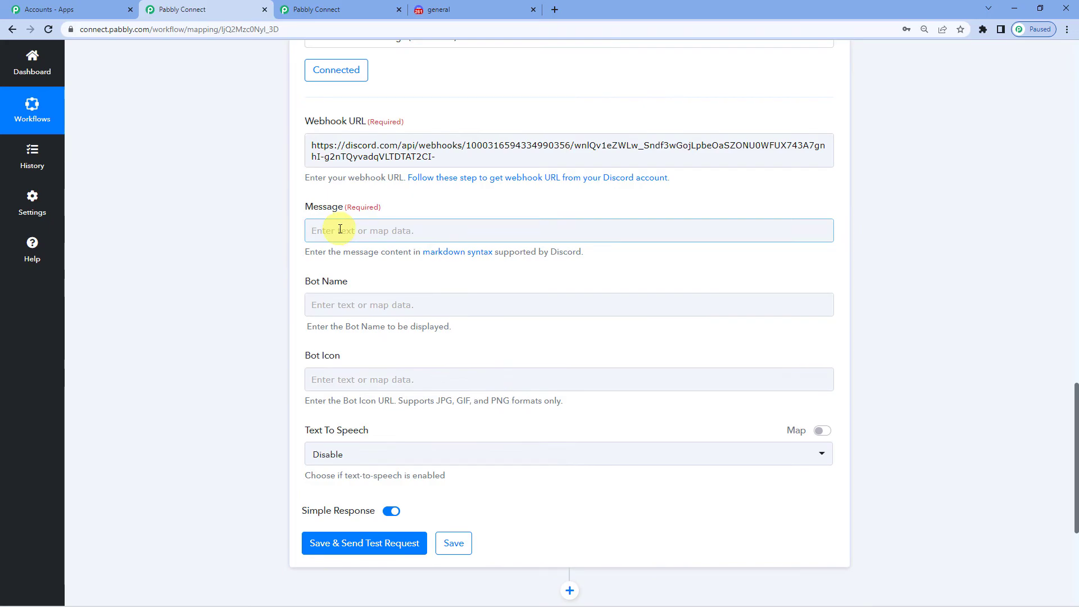
{"action": "left_click", "coordinate": [340, 229]}
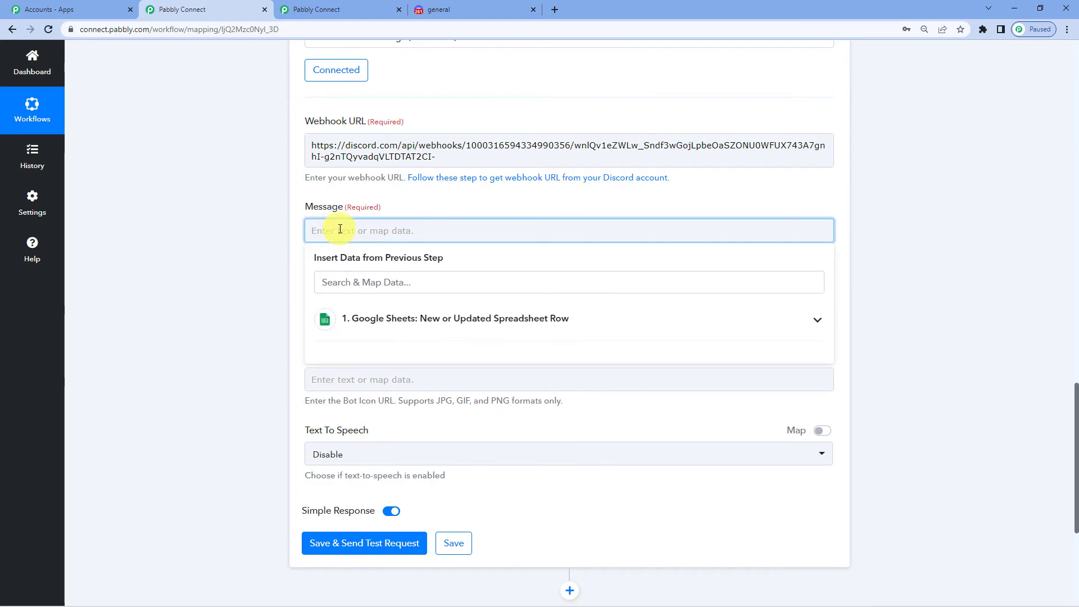
{"action": "left_click", "coordinate": [391, 321]}
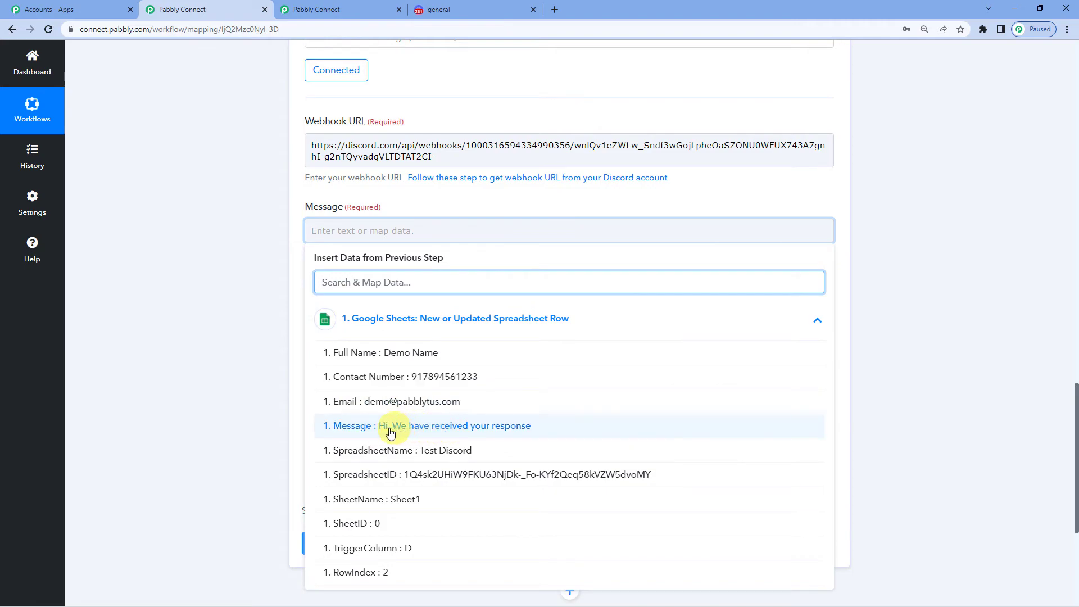
{"action": "left_click", "coordinate": [490, 427]}
{"action": "left_click", "coordinate": [226, 282]}
{"action": "scroll", "coordinate": [226, 282], "scroll_direction": "down", "scroll_amount": 1}
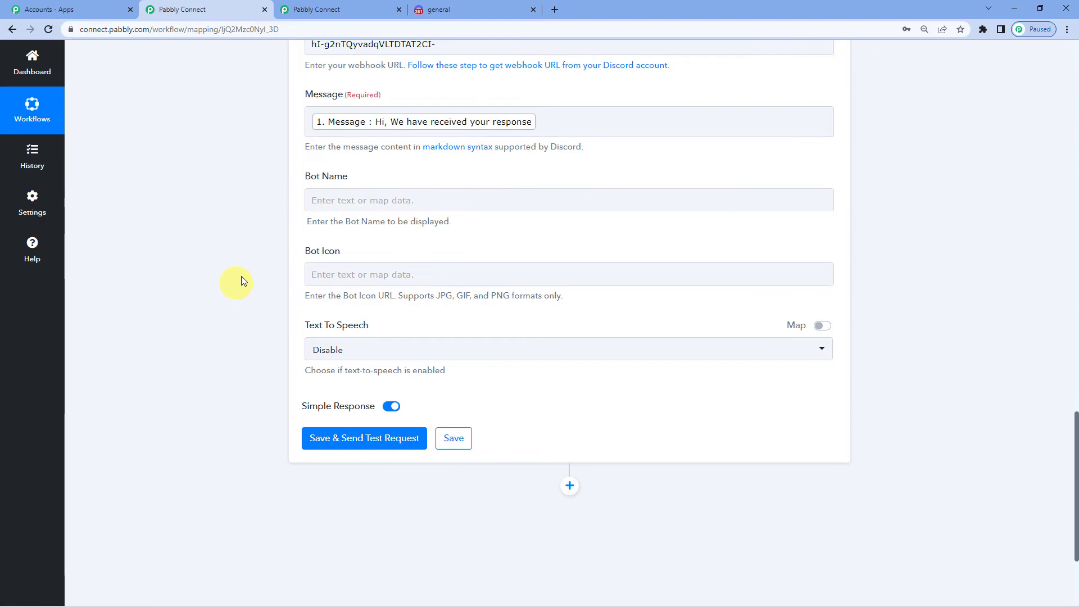
Step: Save and send a test request, confirm the 204 response, then view Discord's #general channel
{"action": "left_click", "coordinate": [338, 438]}
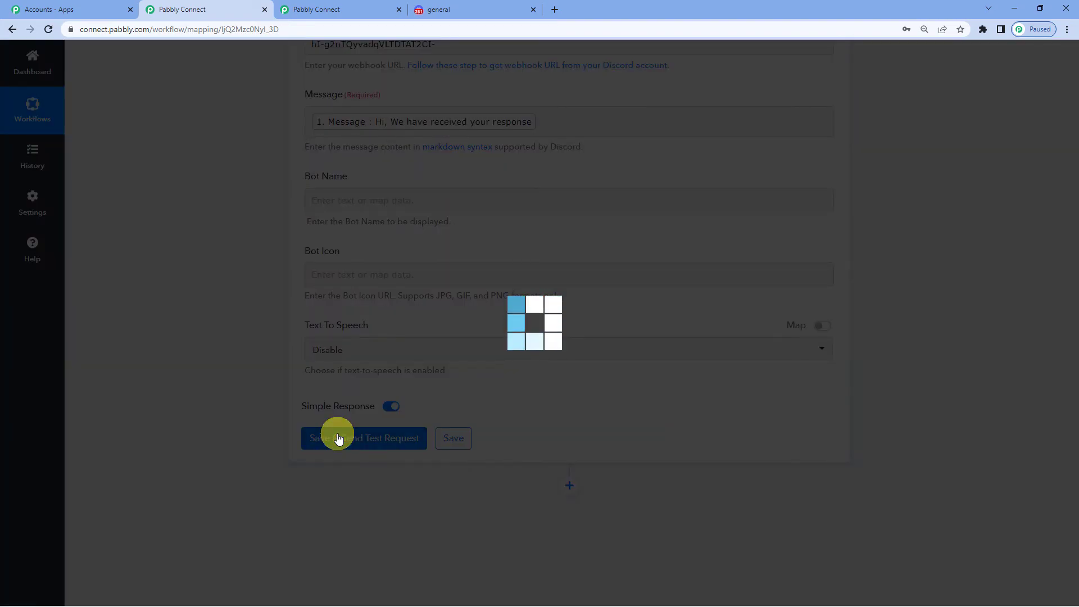
{"action": "scroll", "coordinate": [675, 481], "scroll_direction": "down", "scroll_amount": 1}
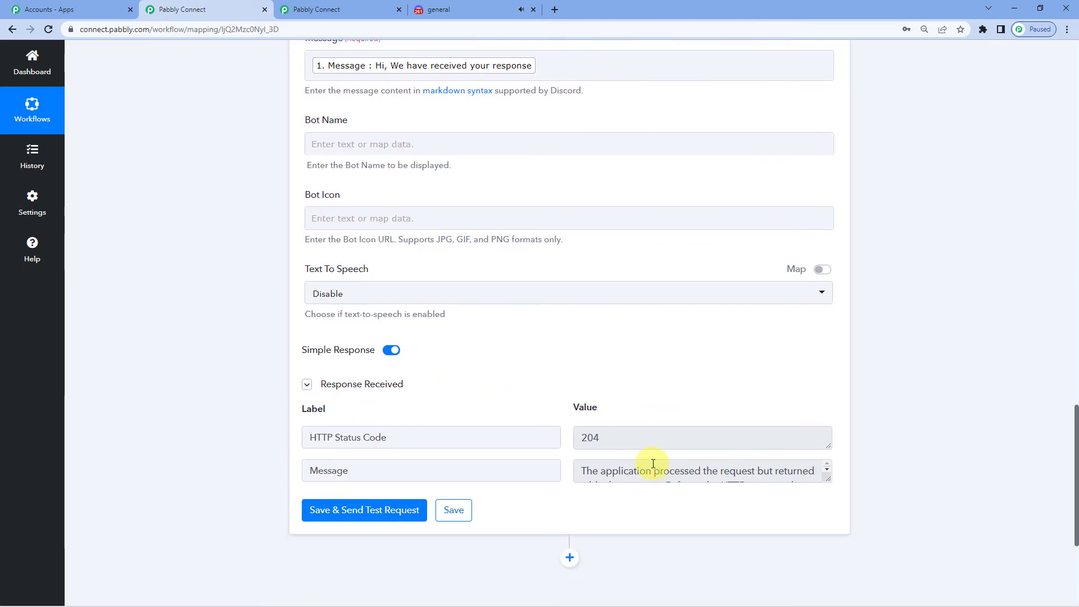
{"action": "scroll", "coordinate": [651, 462], "scroll_direction": "down", "scroll_amount": 2}
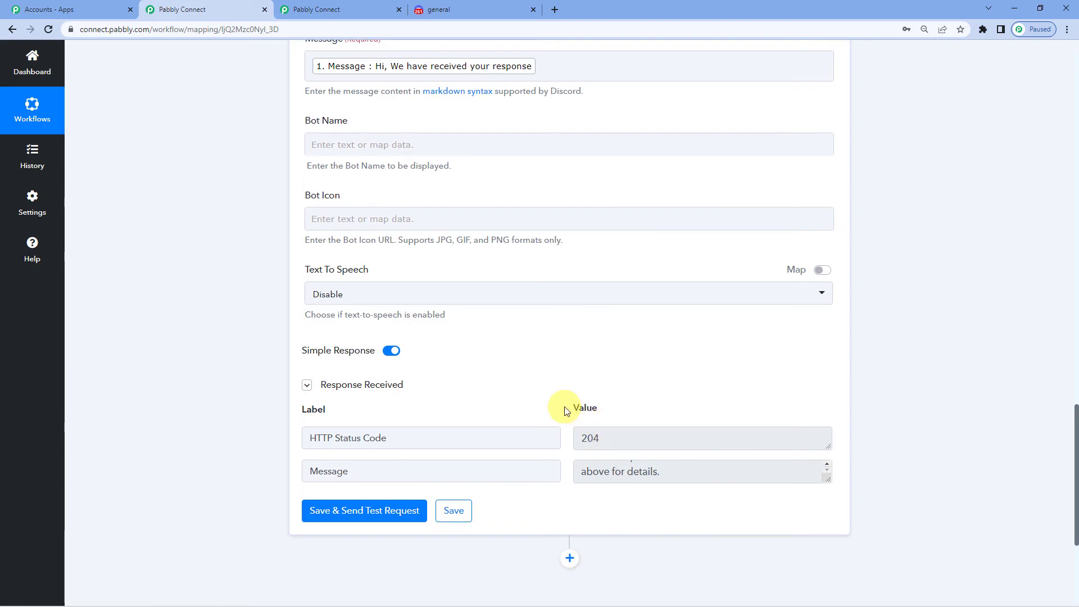
{"action": "scroll", "coordinate": [563, 410], "scroll_direction": "up", "scroll_amount": 2}
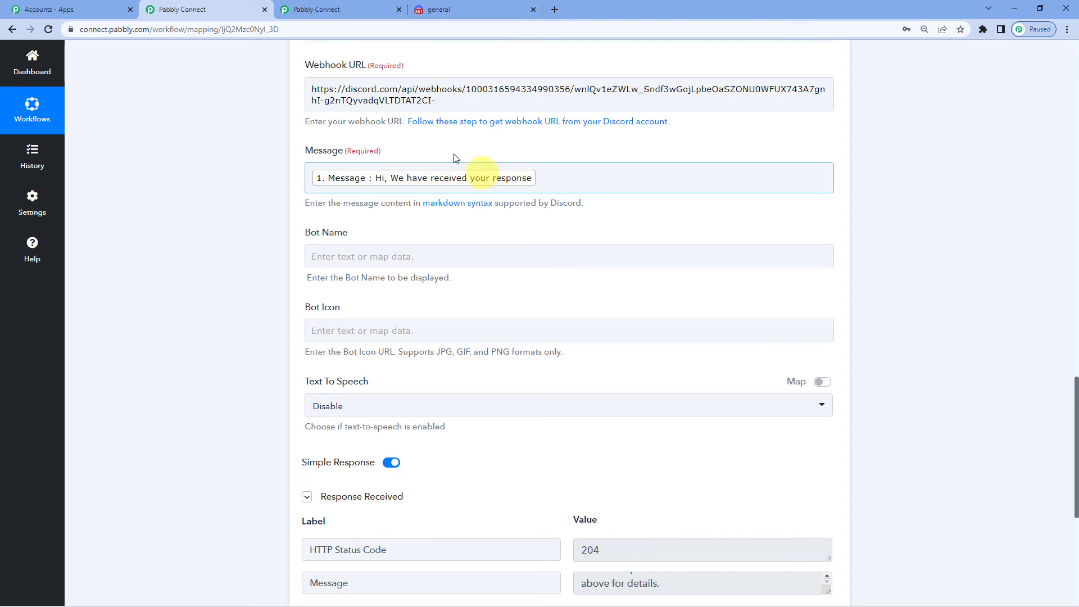
{"action": "left_click", "coordinate": [422, 10]}
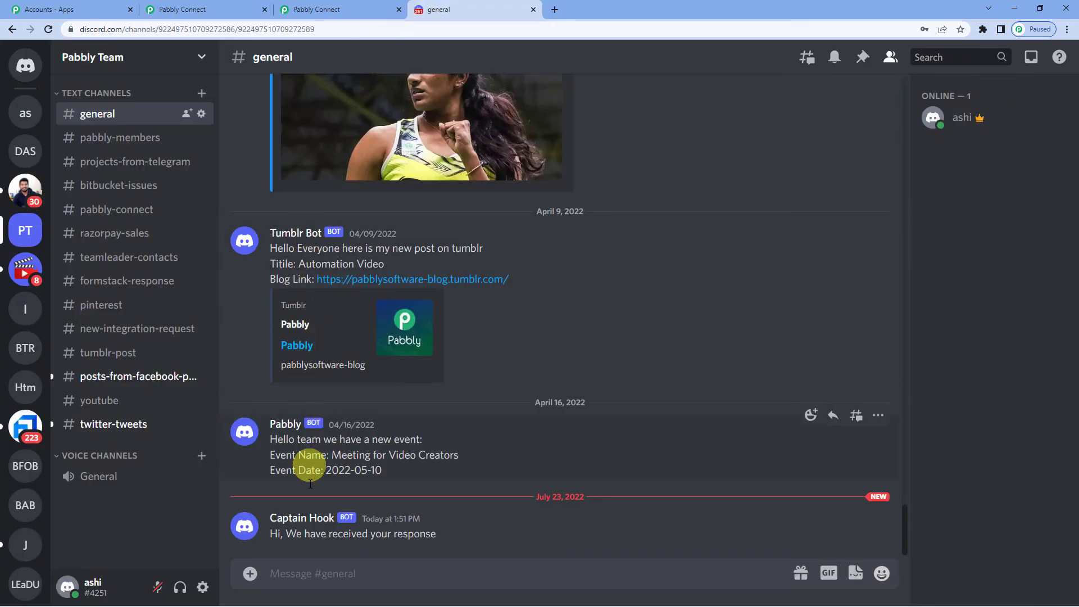
Step: Highlight Captain Hook's 'Hi, We have received your response' post in #general, then return to Pabbly Connect
{"action": "left_click_drag", "start_coordinate": [263, 537], "coordinate": [452, 531]}
{"action": "left_click", "coordinate": [244, 9]}
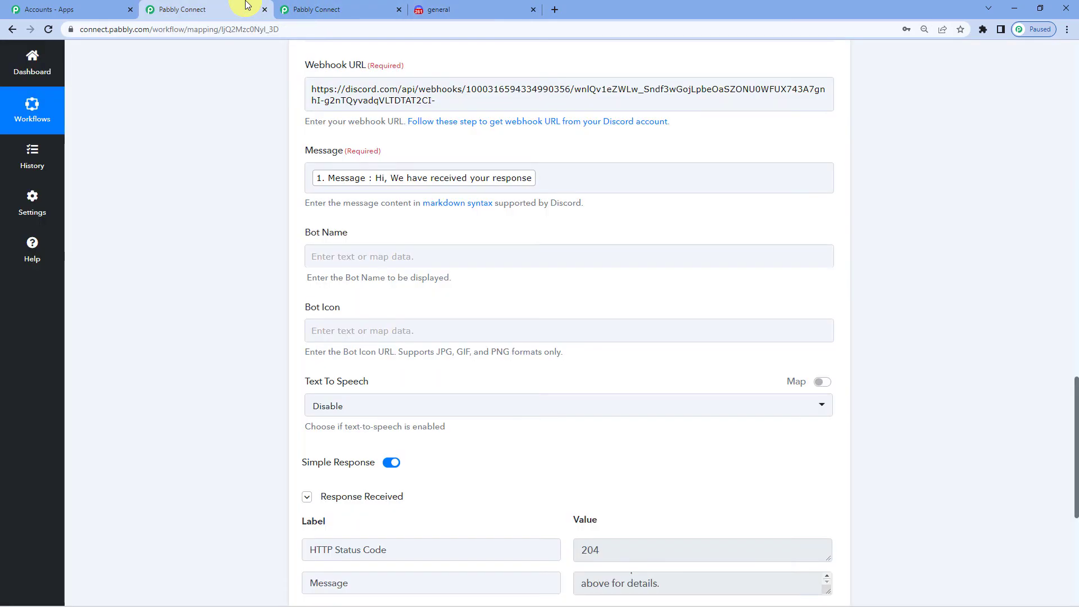